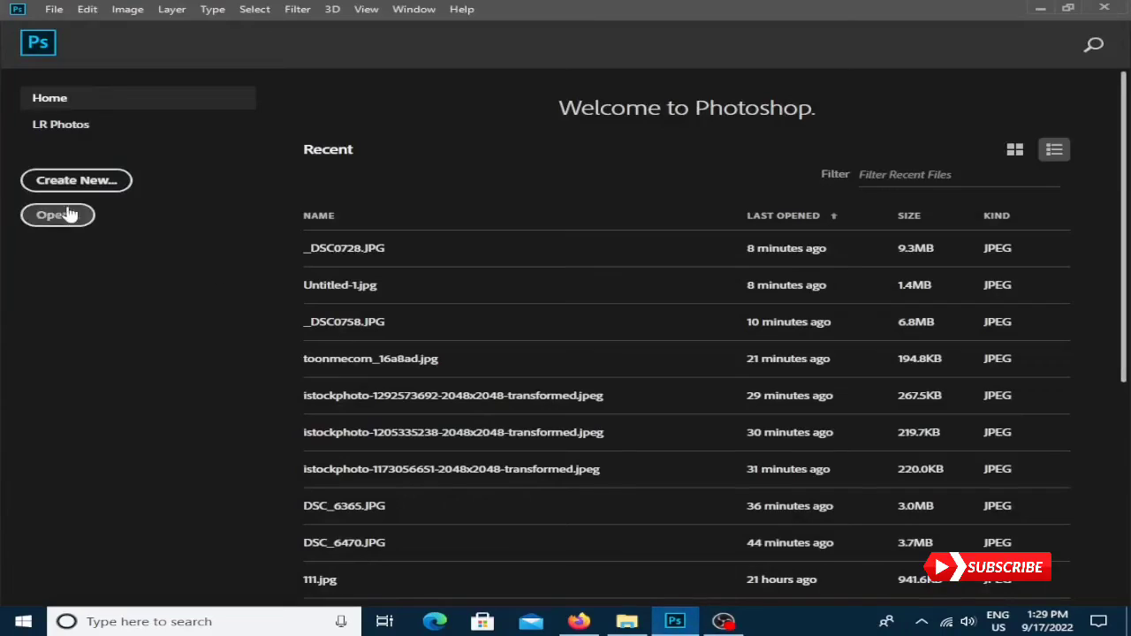
left_click(63, 215)
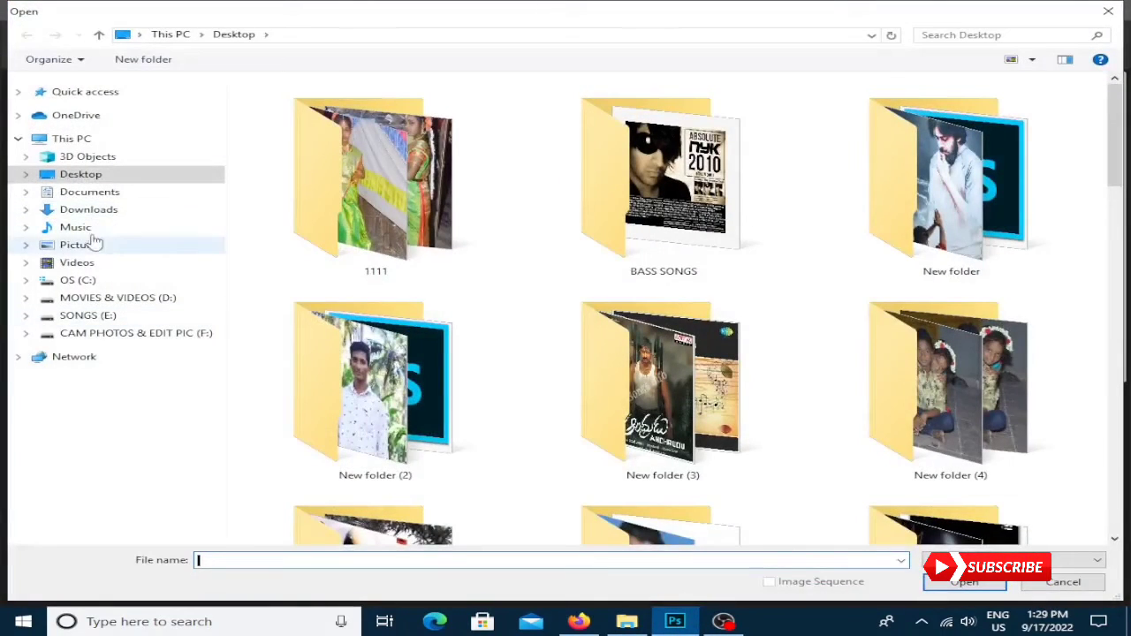
left_click(89, 209)
scroll(619, 371, "down", 5)
double_click(908, 398)
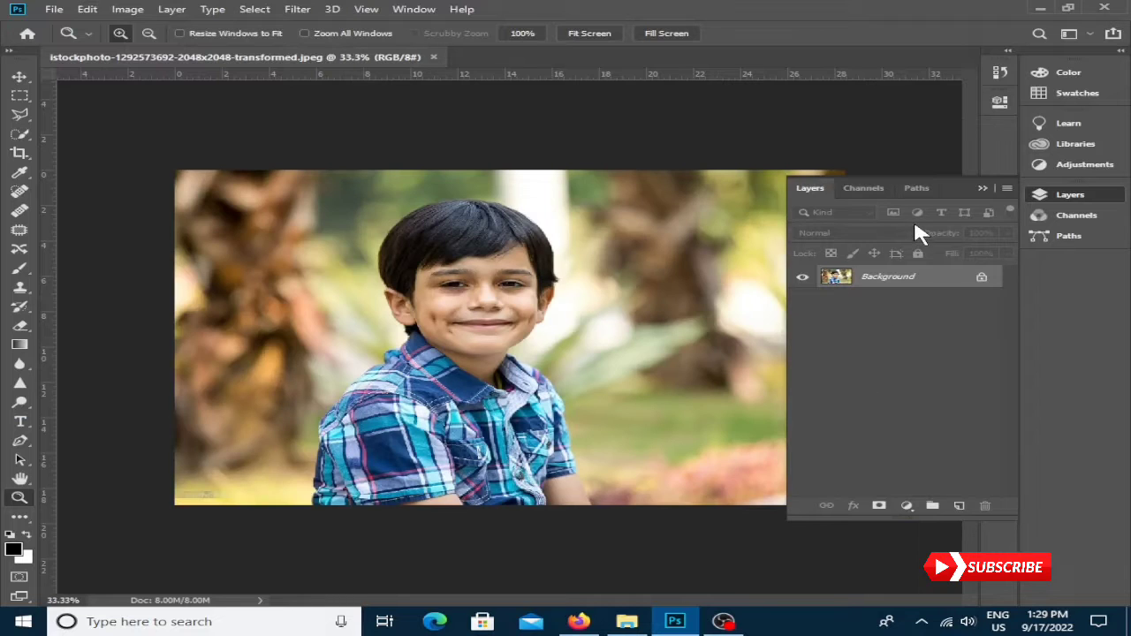
Step: Set the Crop tool's preset to Original Ratio
left_click(18, 155)
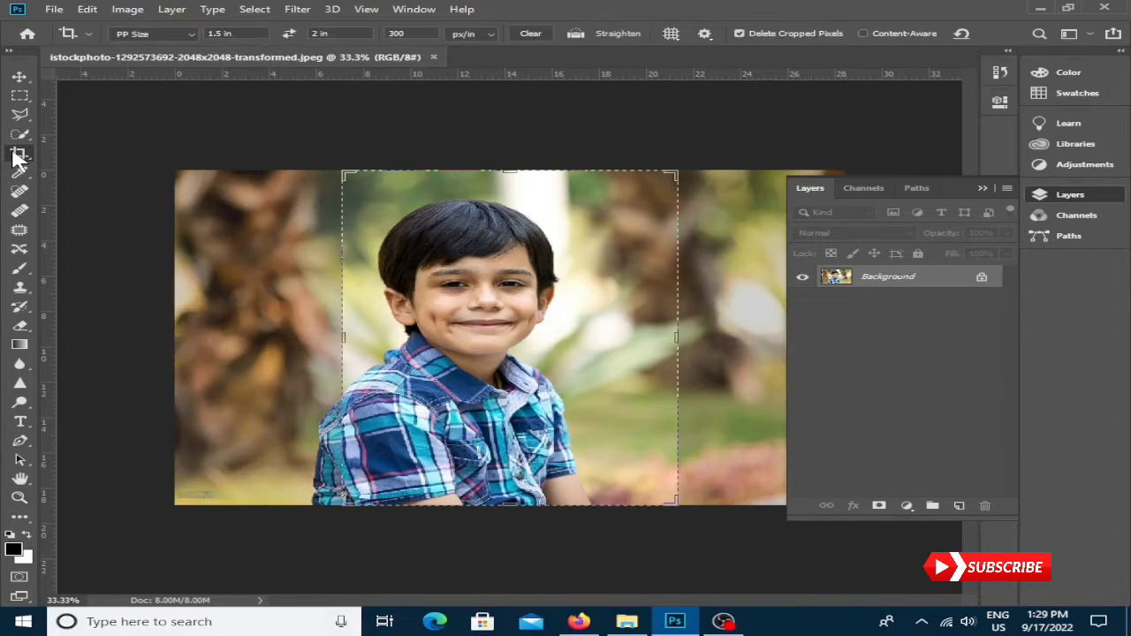
left_click(19, 78)
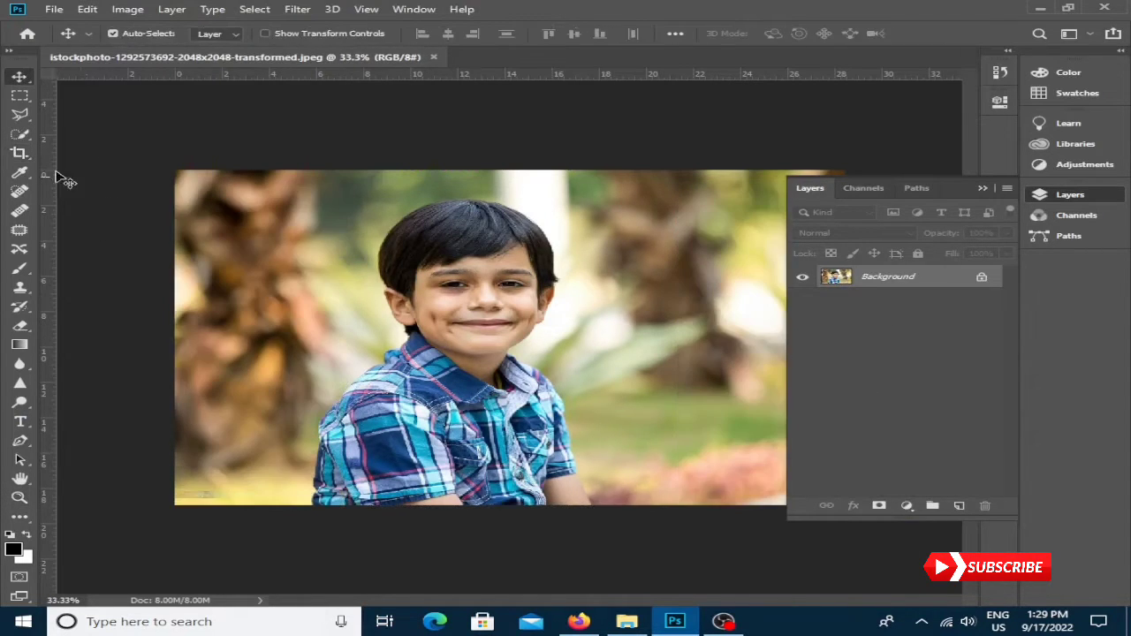
left_click(19, 152)
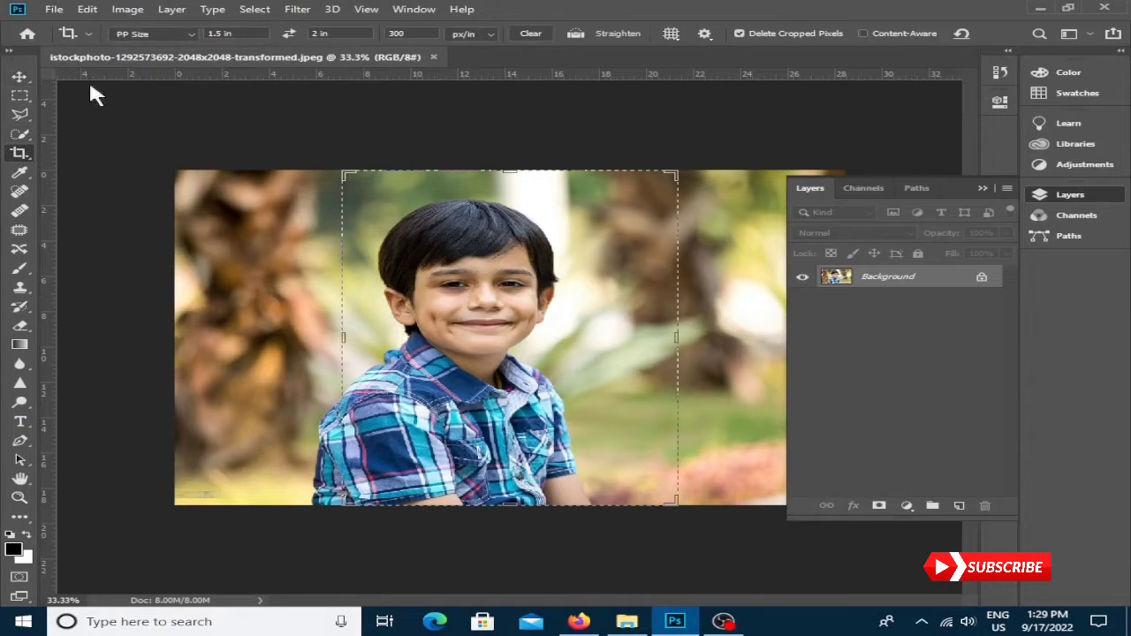
left_click(171, 33)
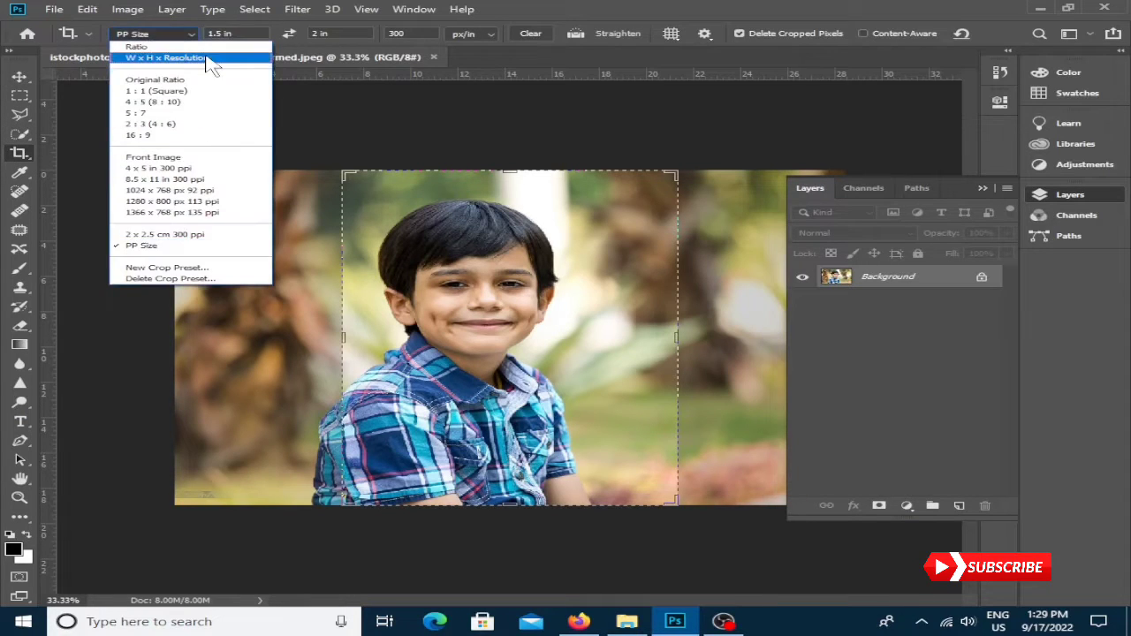
left_click(202, 58)
left_click(128, 35)
left_click(162, 77)
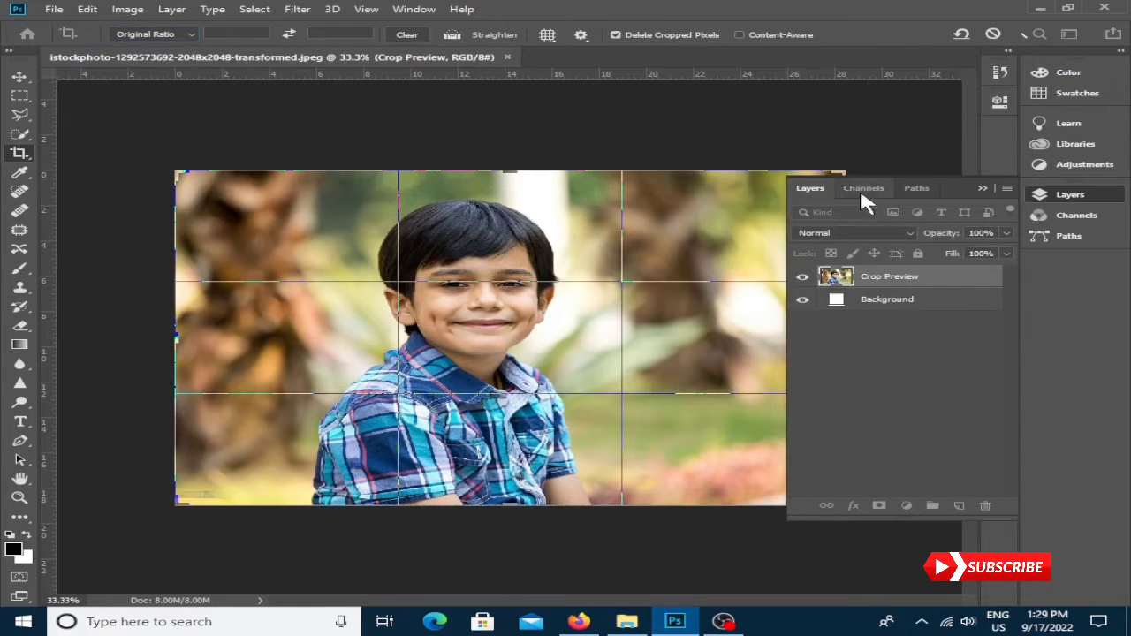
Step: Resize and reposition the crop box tightly around the boy, then commit the crop
left_click(978, 188)
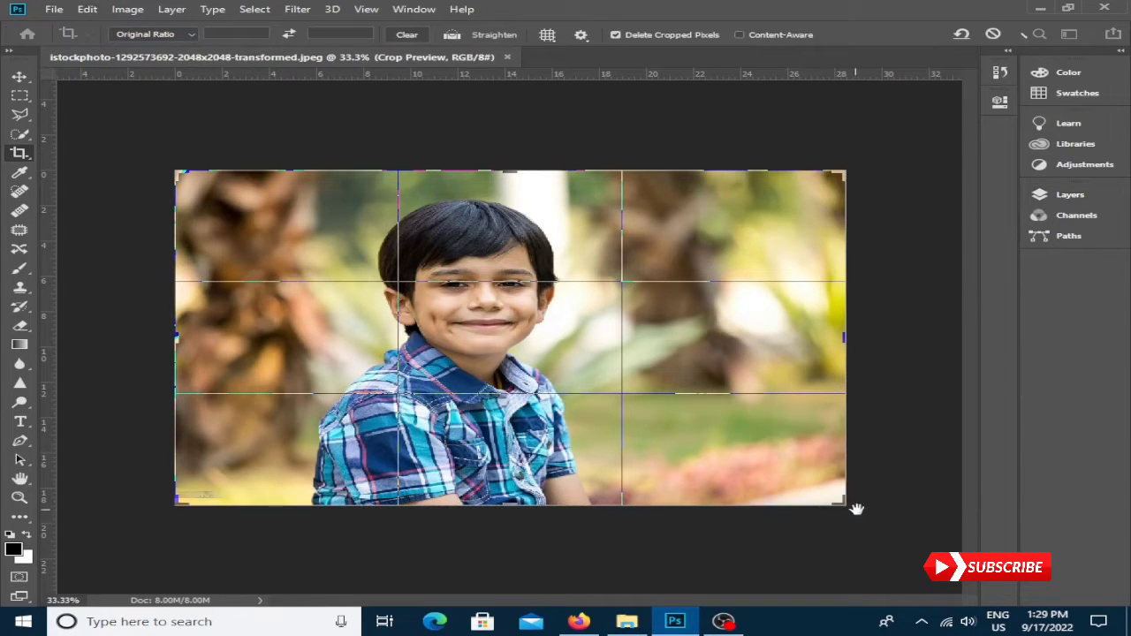
left_click_drag(845, 502, 805, 485)
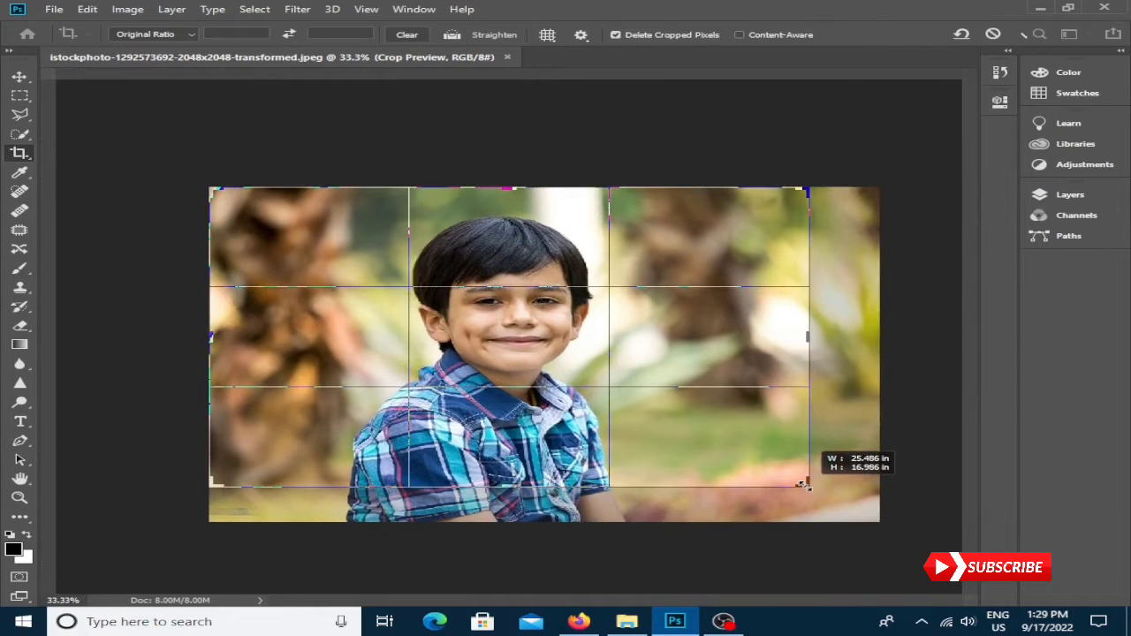
left_click_drag(804, 486, 804, 486)
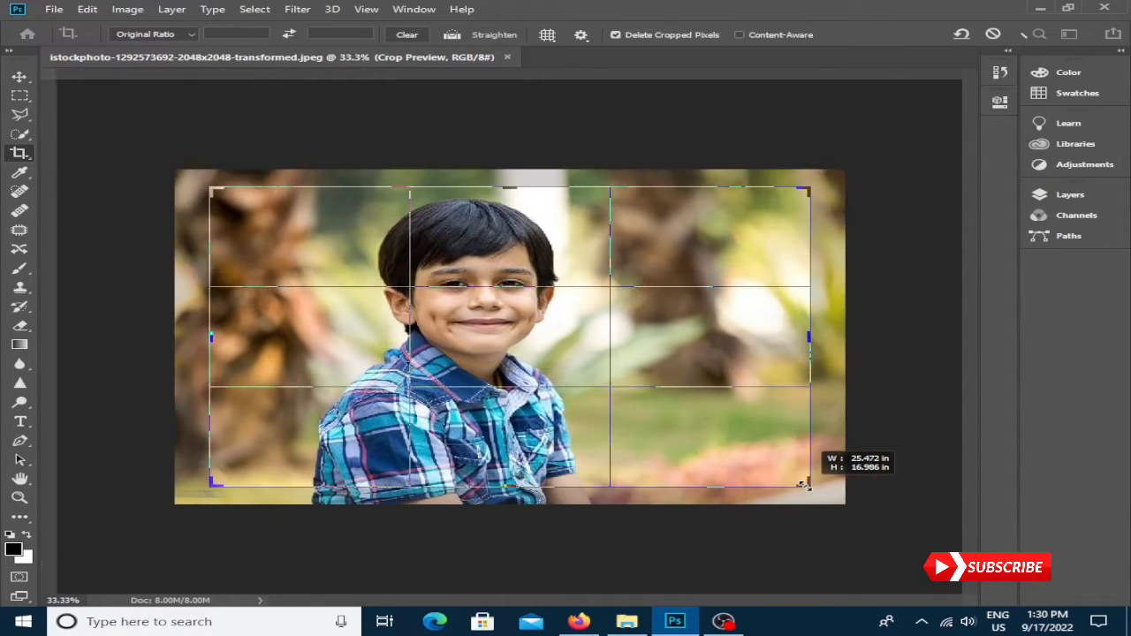
key("ctrl+r")
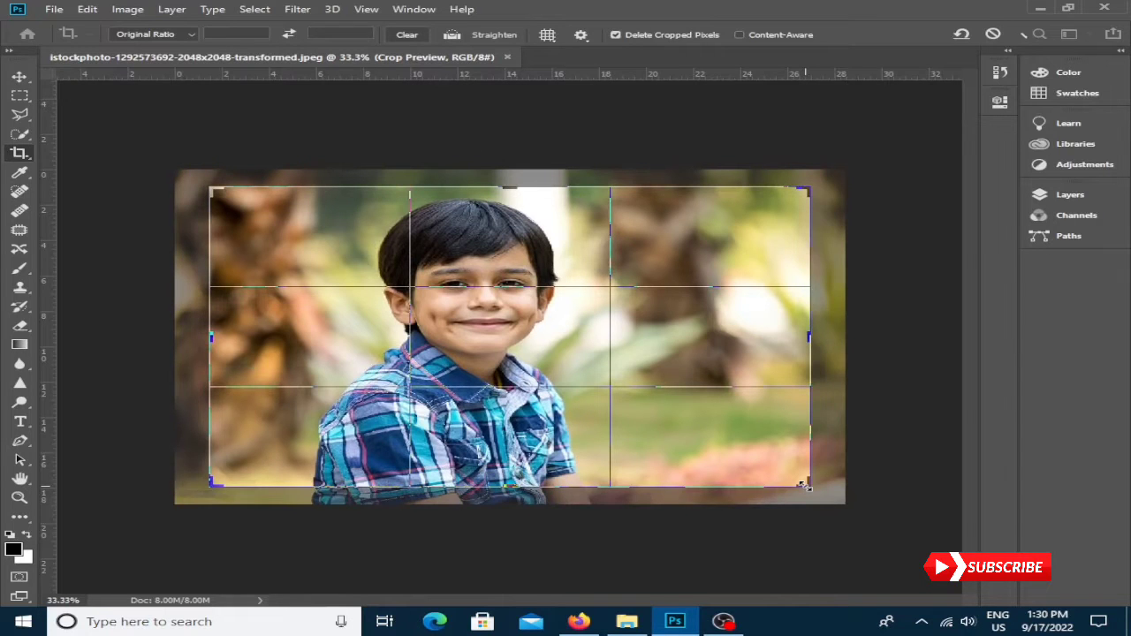
left_click_drag(804, 485, 780, 472)
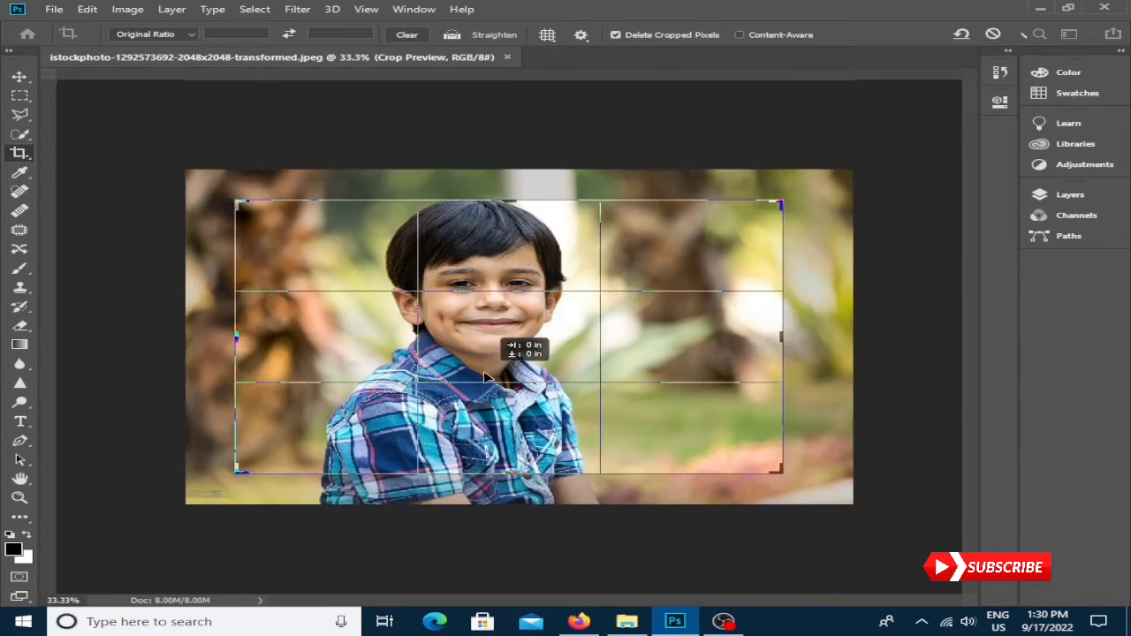
left_click_drag(486, 378, 496, 376)
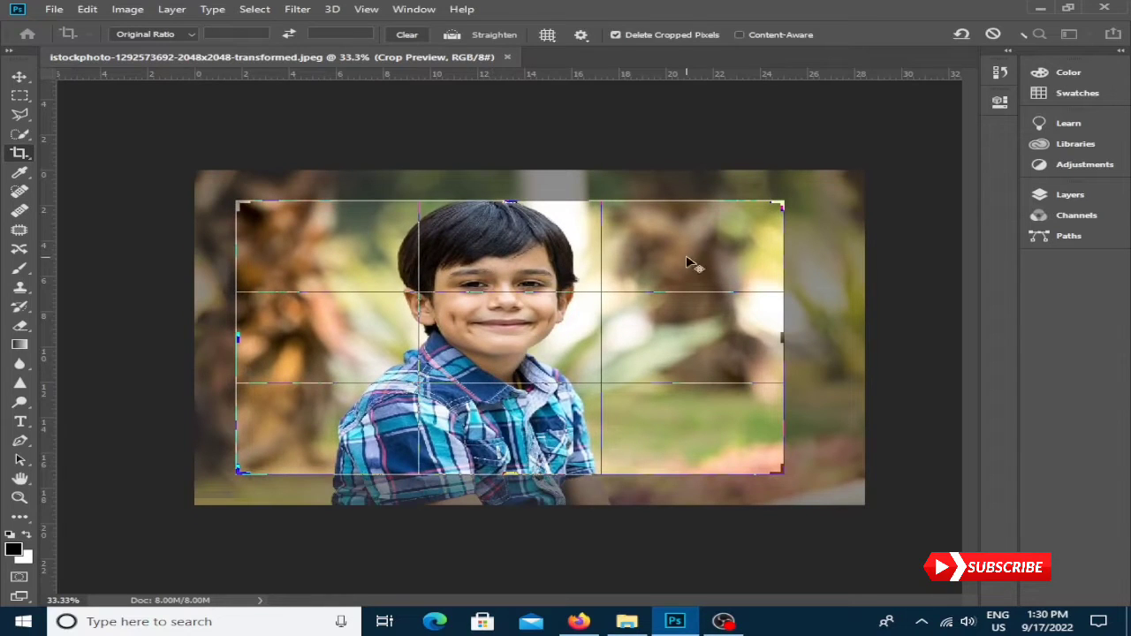
left_click(780, 203)
left_click_drag(780, 204, 807, 188)
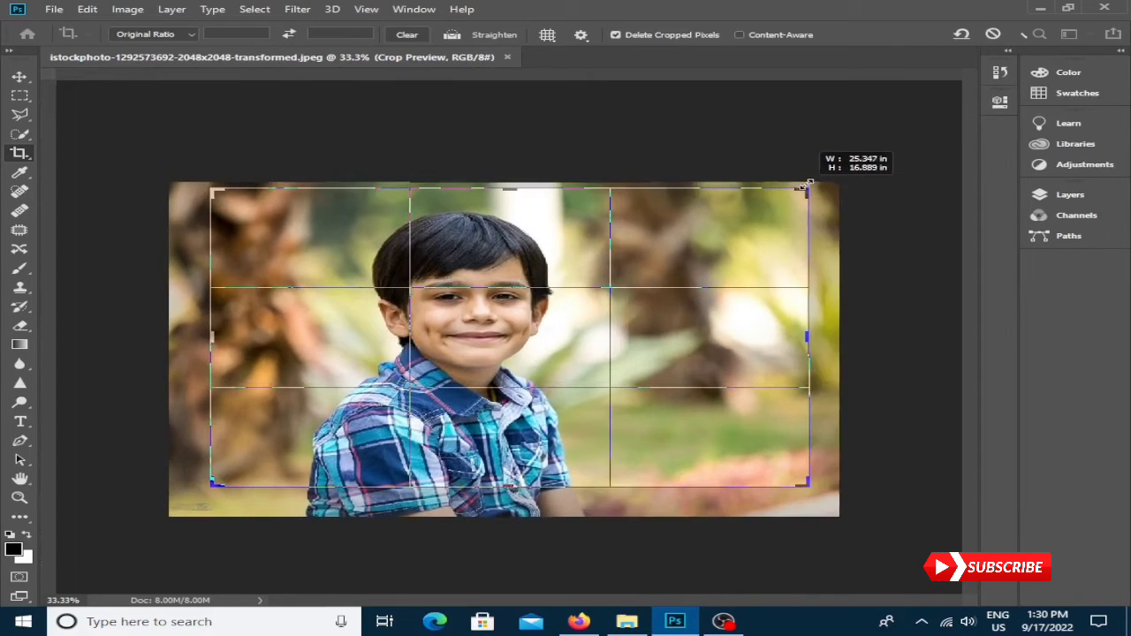
left_click_drag(807, 187, 809, 183)
key("ctrl+r")
key("Return")
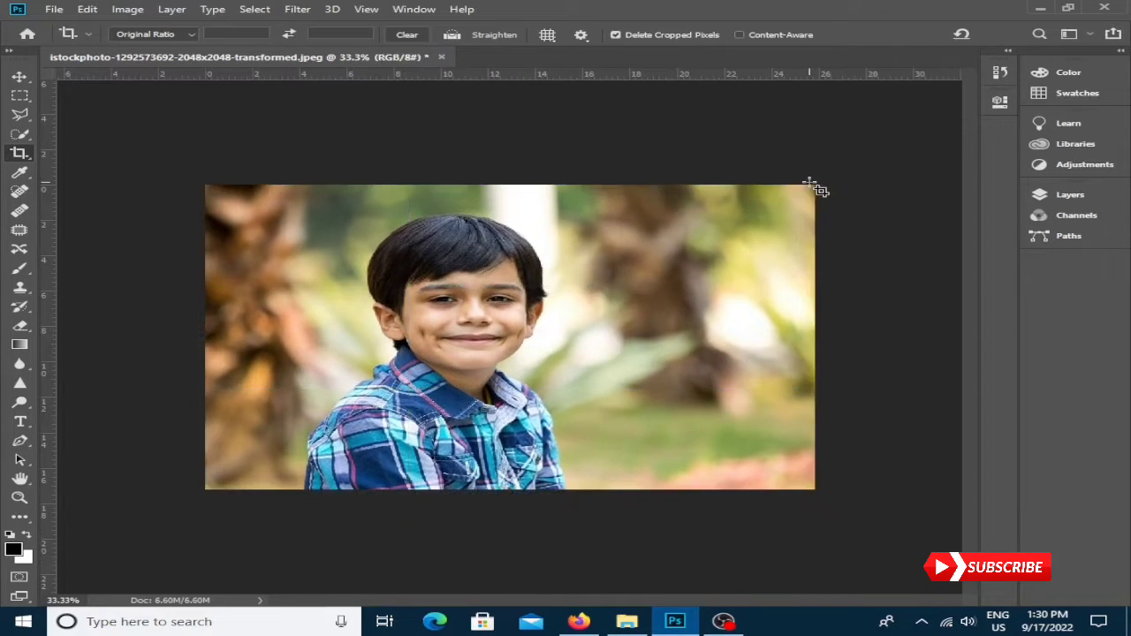
Step: Zoom in and quick-select the boy's hair, face, neck, collar and left shirt side
key("z")
left_click(498, 338)
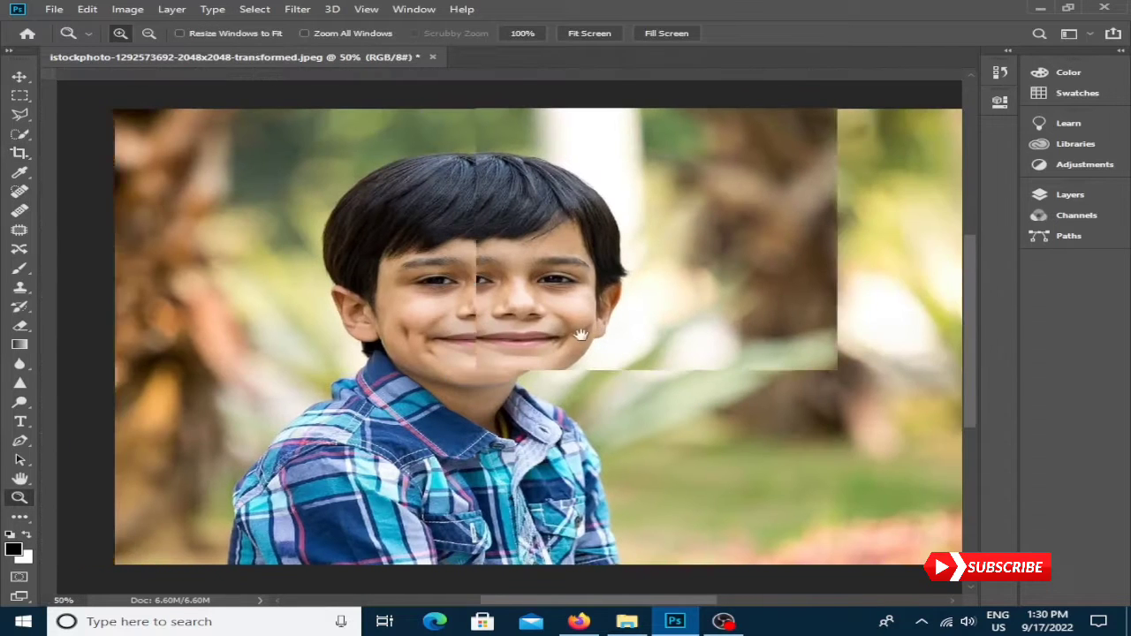
left_click(20, 134)
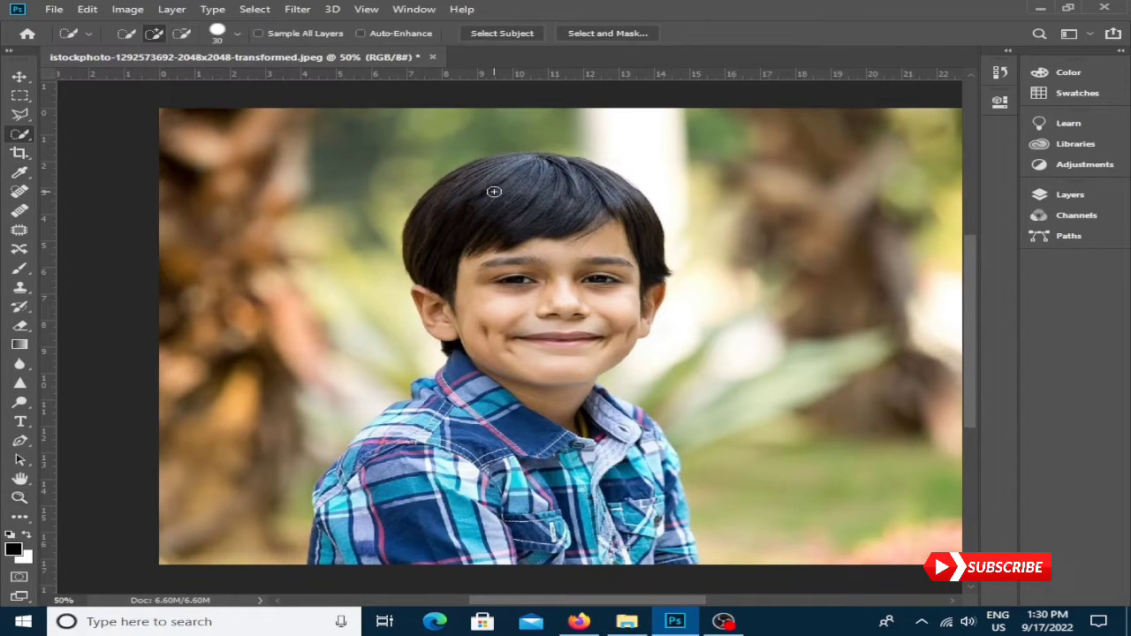
left_click_drag(493, 184, 577, 424)
left_click_drag(617, 492, 678, 559)
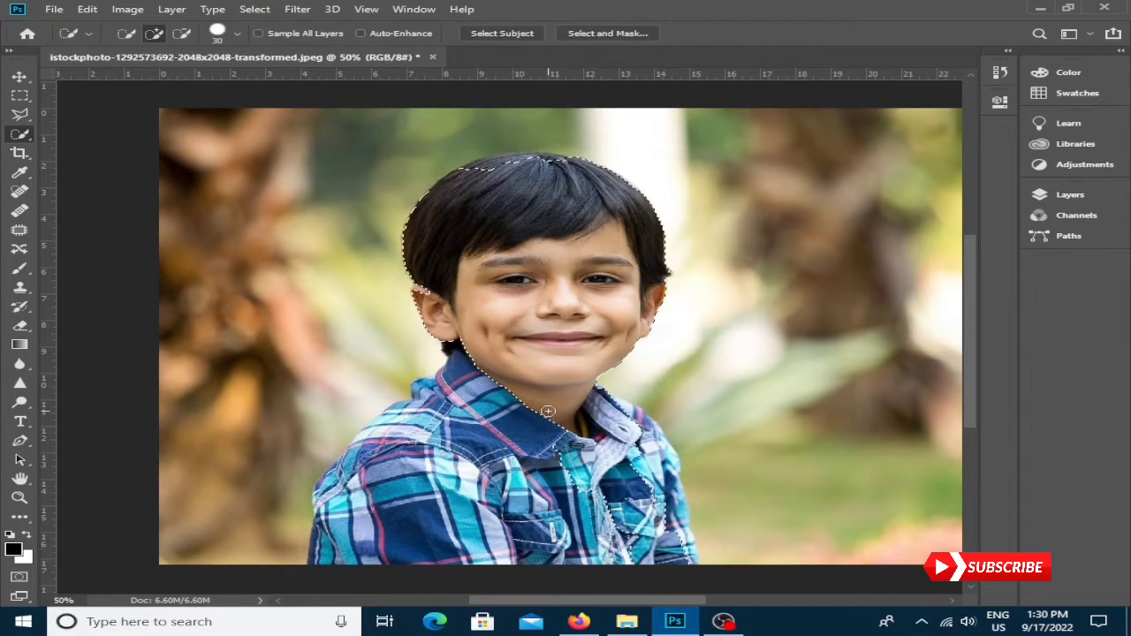
left_click_drag(509, 424, 328, 546)
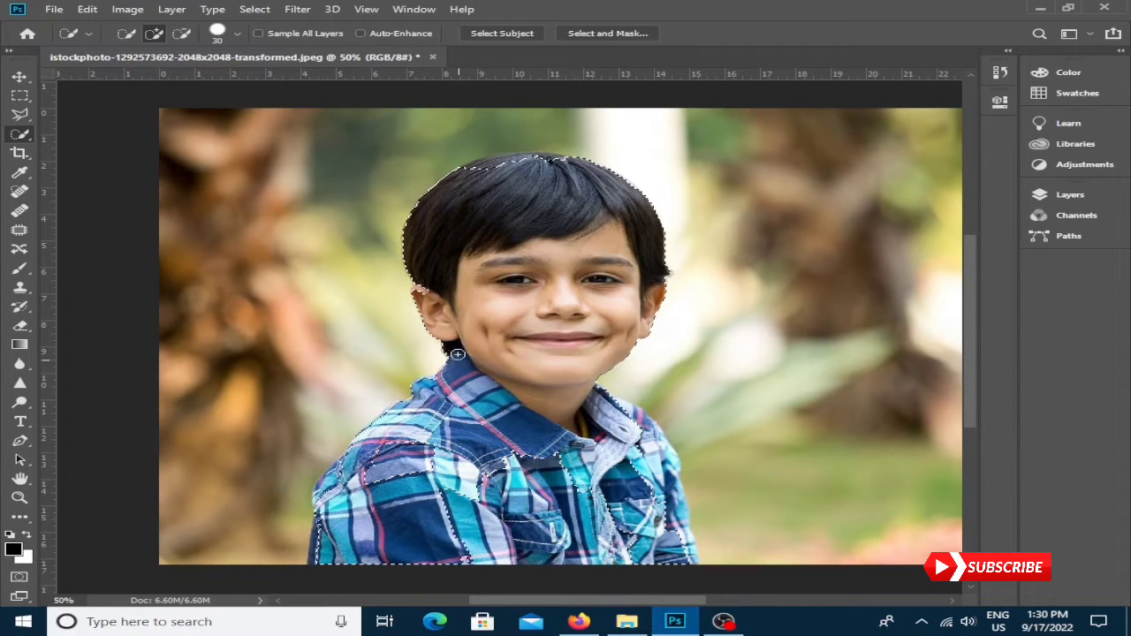
Step: Extend the selection over the shirt front, pocket and edges, and tidy the hair top
scroll(384, 387, "down", 3)
scroll(384, 388, "left", 2)
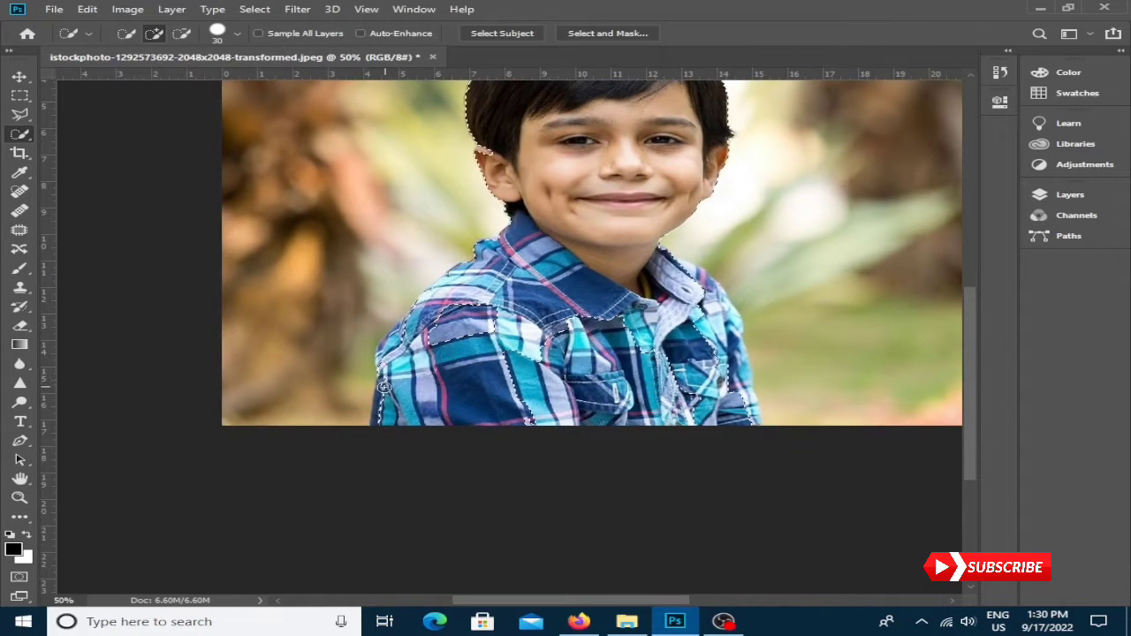
left_click_drag(384, 387, 375, 414)
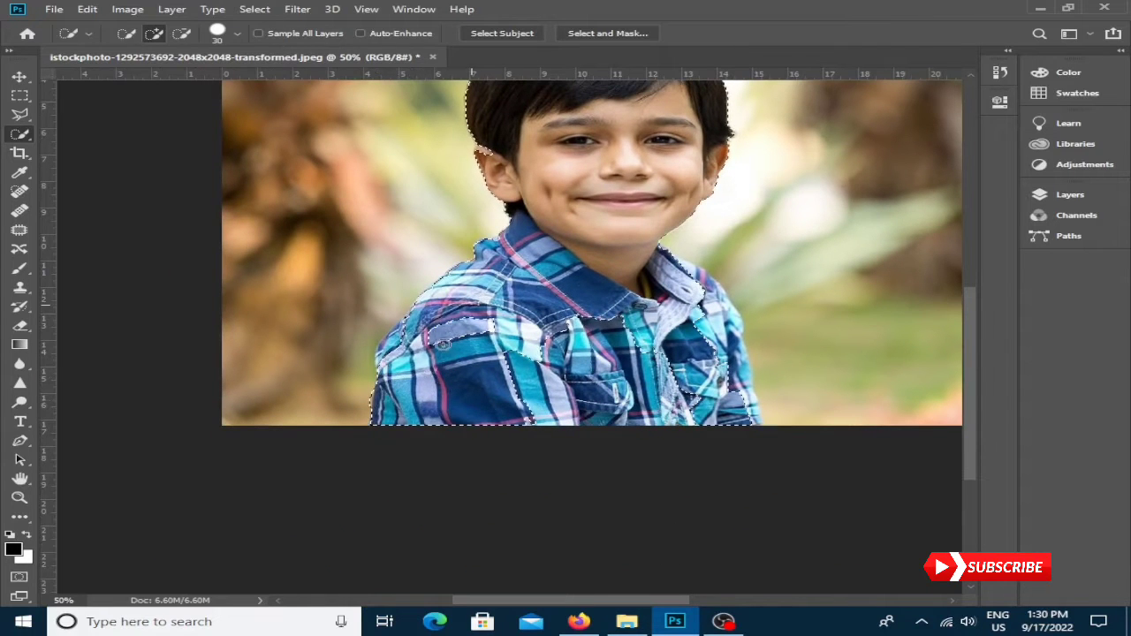
left_click_drag(443, 344, 682, 408)
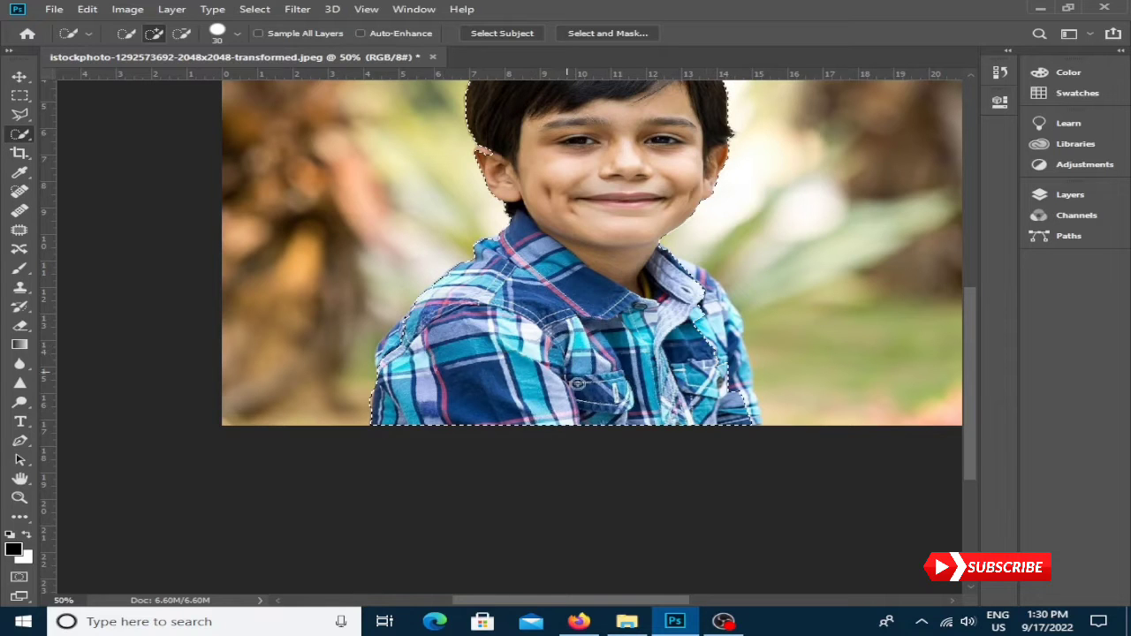
scroll(576, 383, "up", 3)
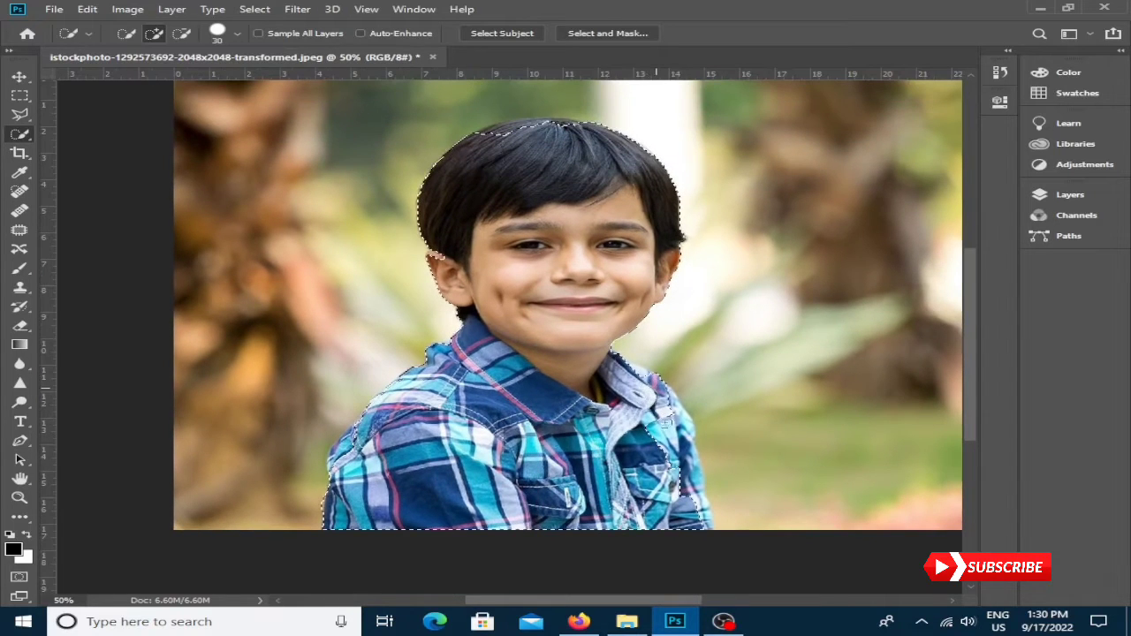
left_click_drag(666, 422, 686, 475)
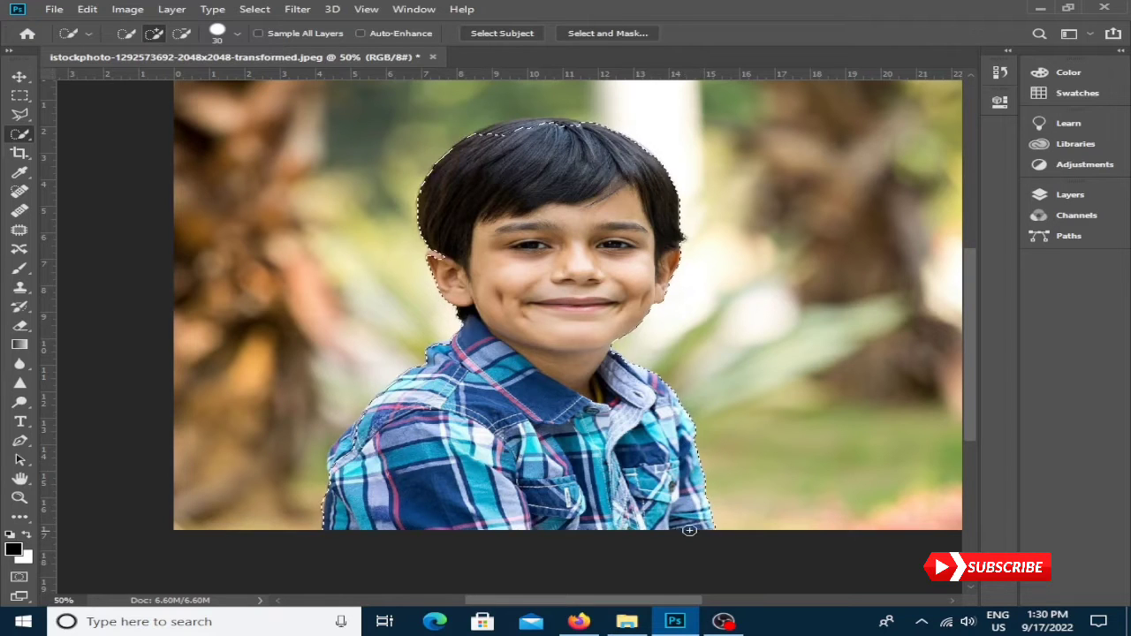
scroll(566, 424, "up", 3)
scroll(476, 414, "down", 3)
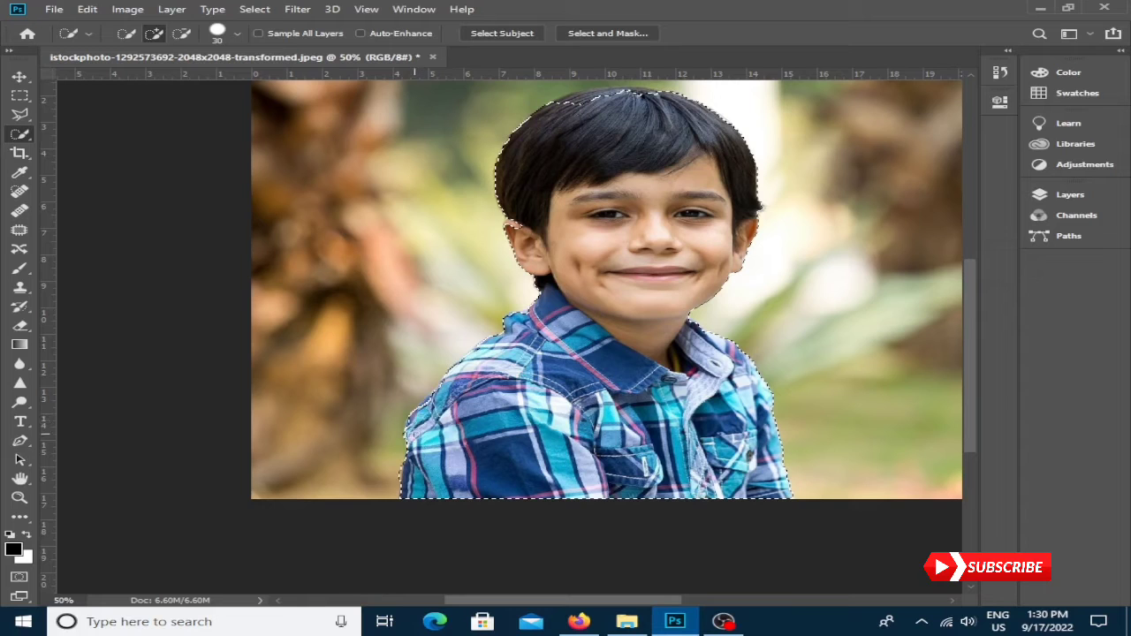
scroll(583, 194, "up", 2)
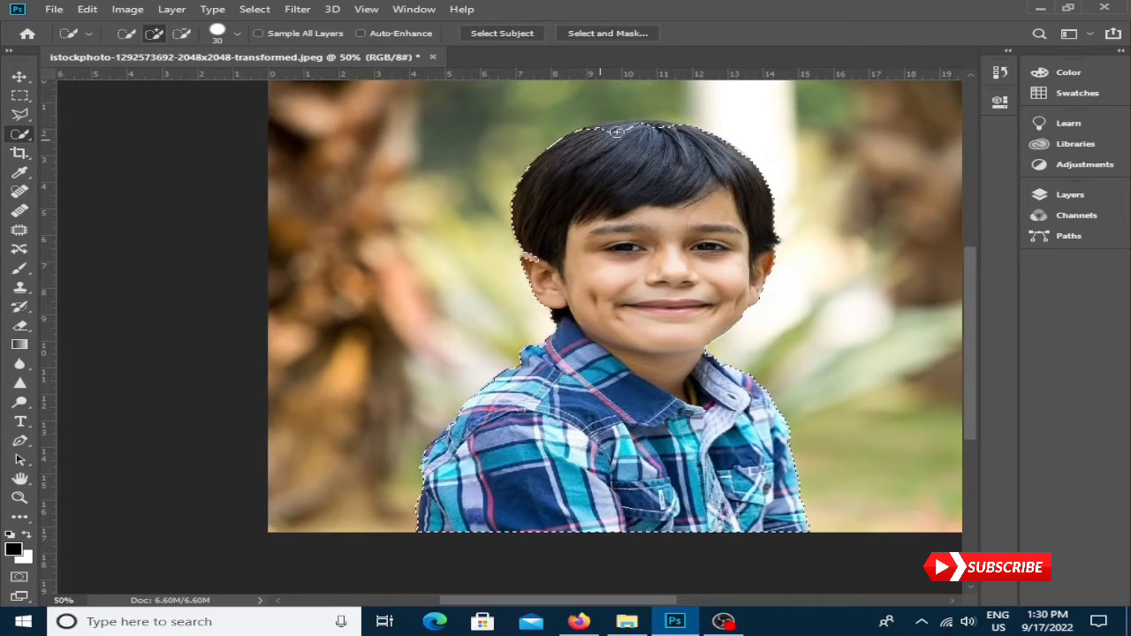
left_click_drag(640, 128, 659, 128)
scroll(531, 258, "down", 3)
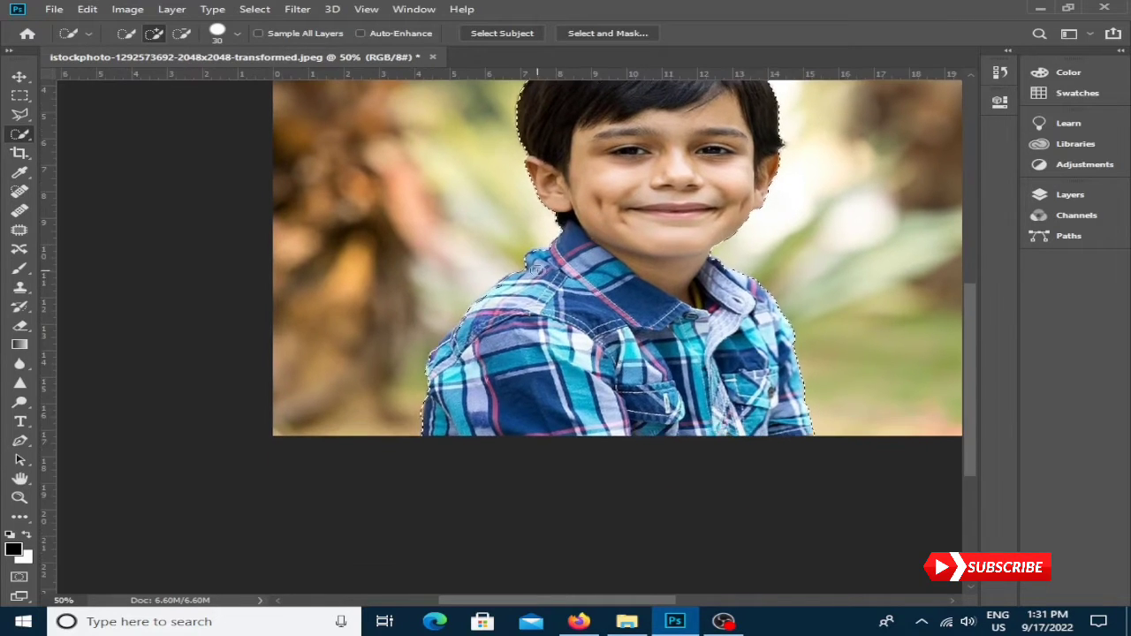
scroll(535, 267, "down", 2)
scroll(535, 267, "right", 2)
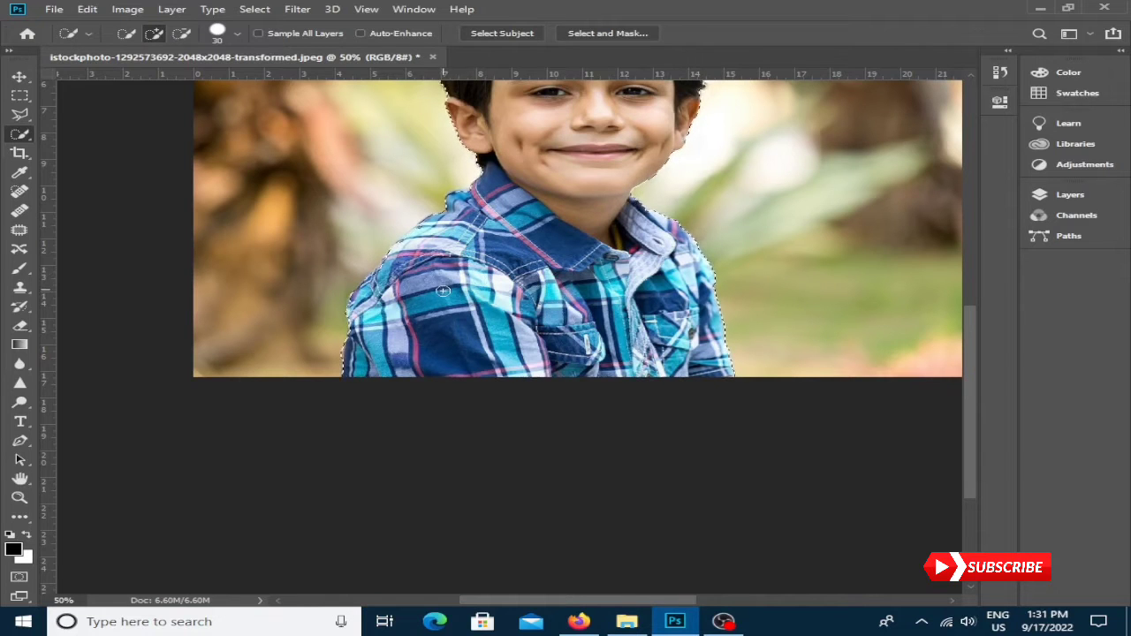
left_click_drag(443, 291, 436, 430)
key("ctrl+r")
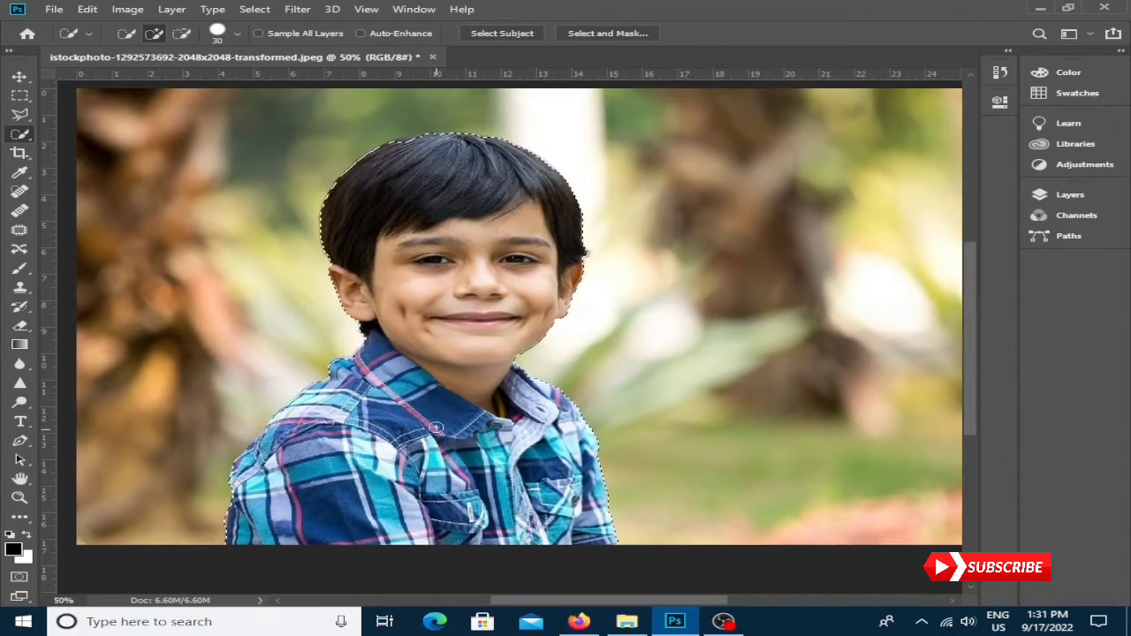
Step: In Select and Mask, set the edge detection radius to 1 px
left_click(608, 33)
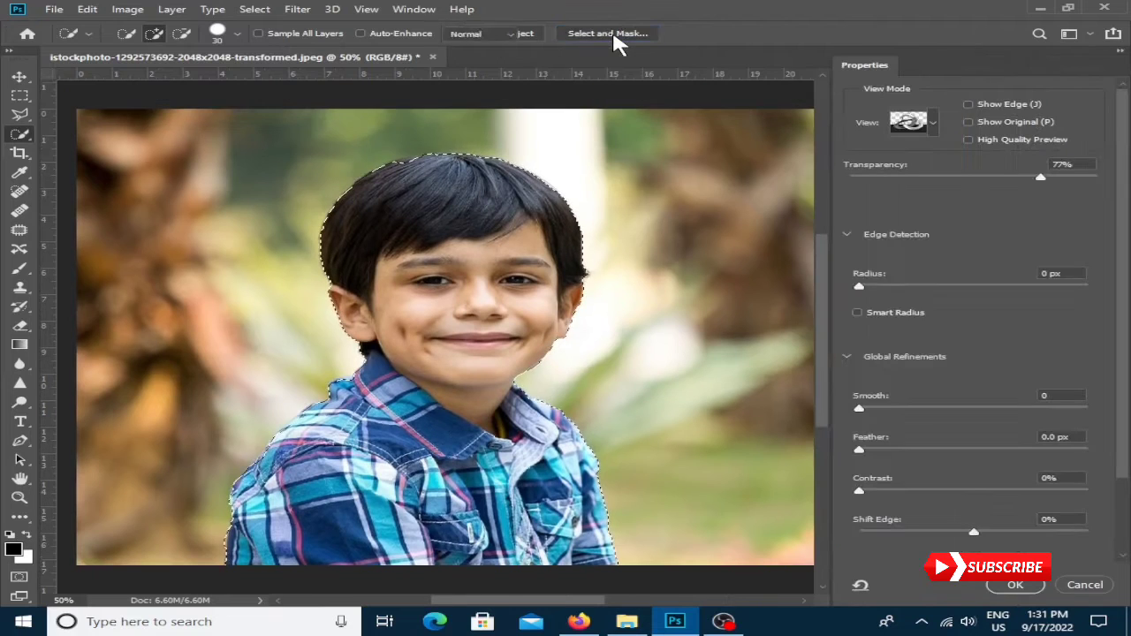
left_click_drag(857, 285, 877, 286)
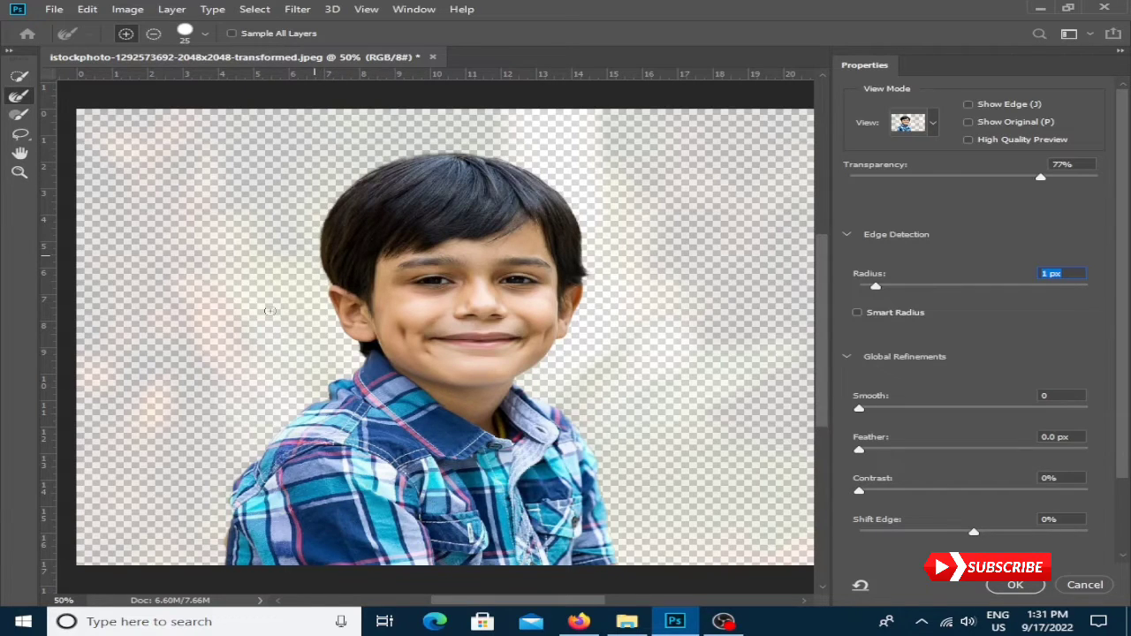
Step: Apply the refined selection and switch to the Photography workspace
left_click(1013, 586)
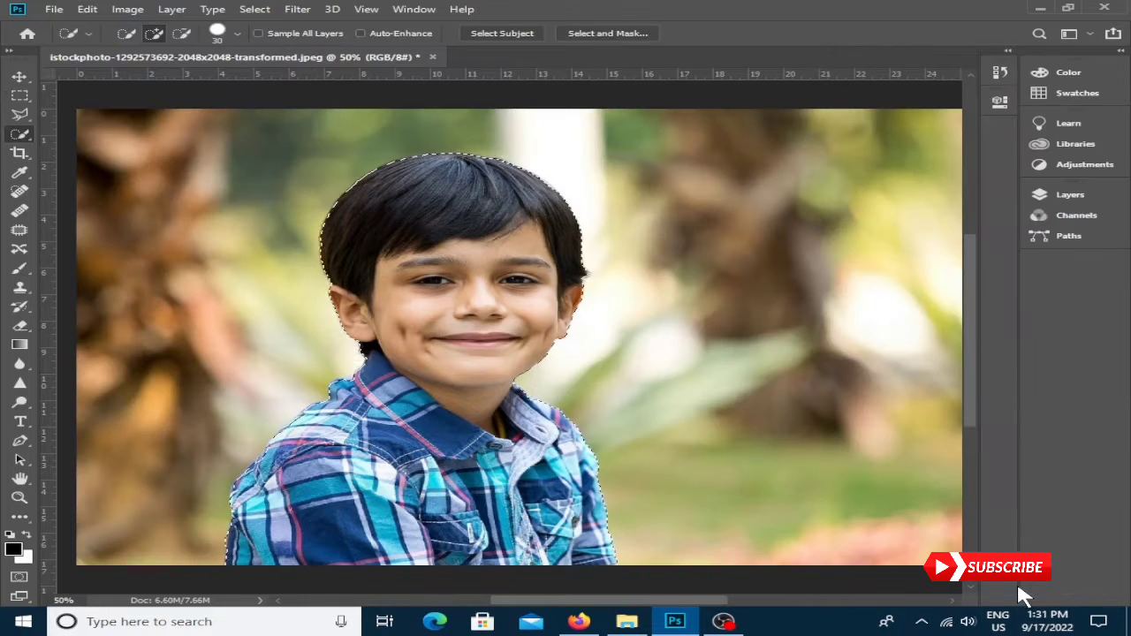
left_click(1071, 194)
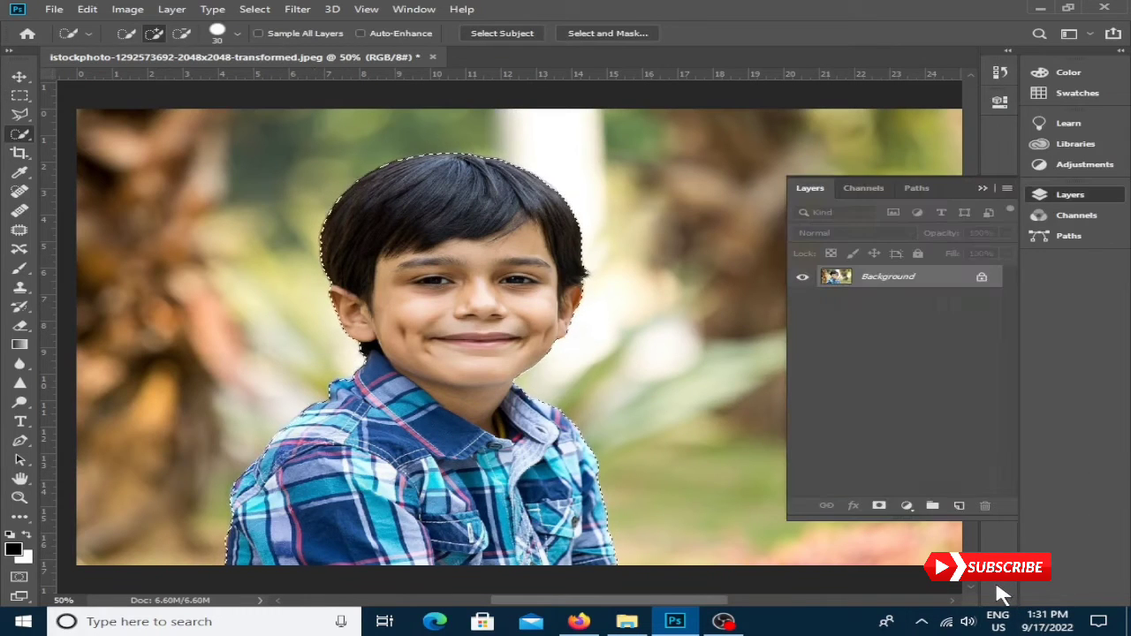
left_click(1071, 32)
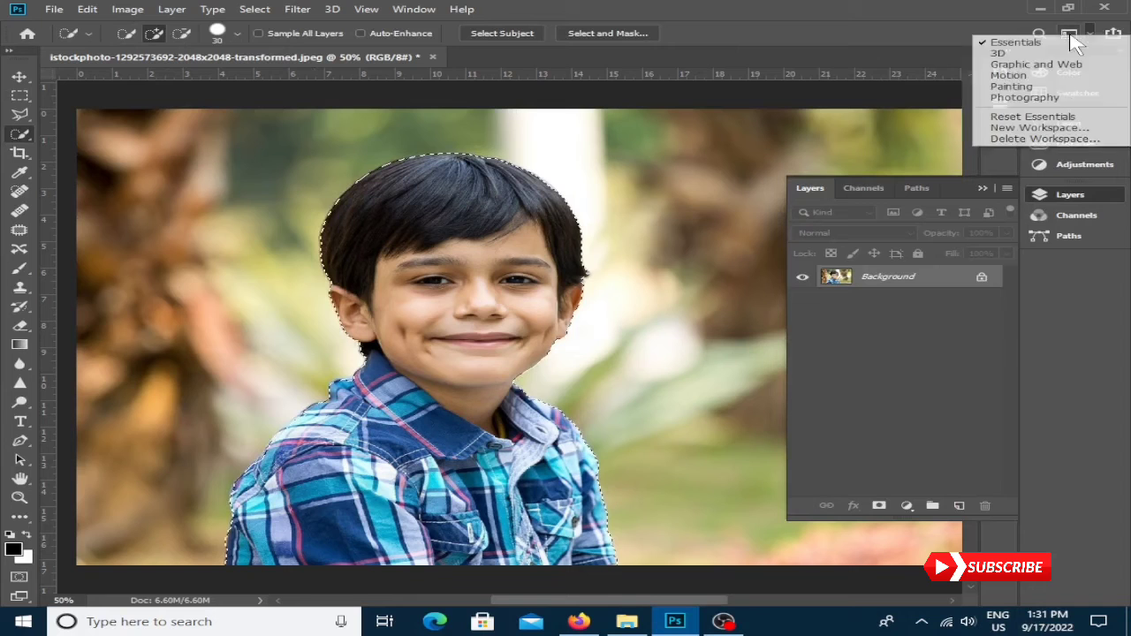
left_click(1082, 101)
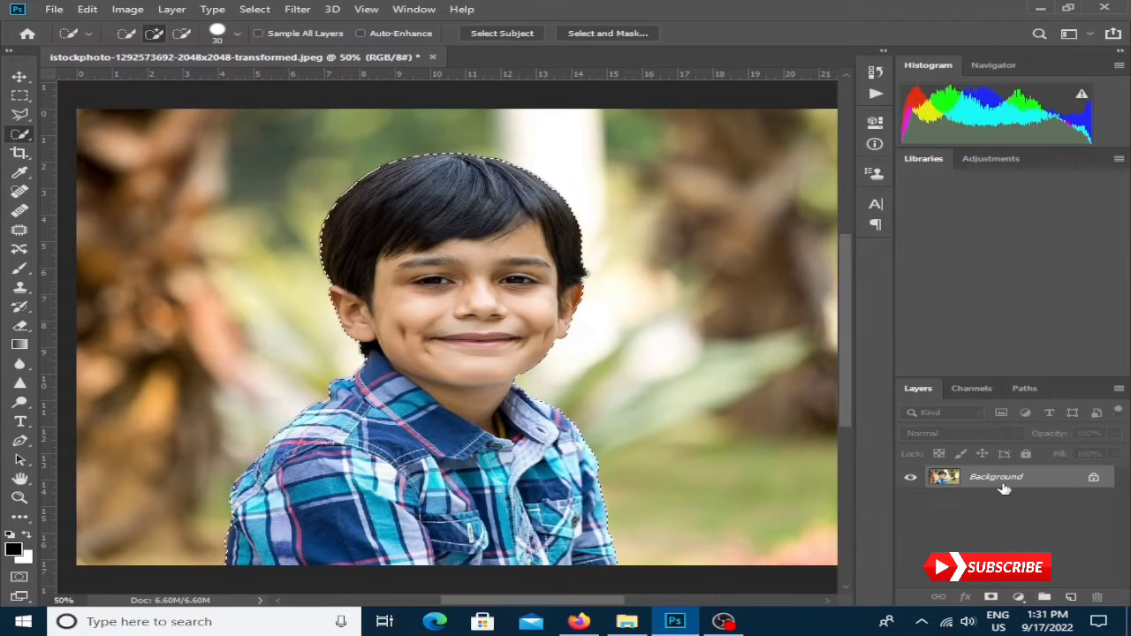
Step: Mask the boy, duplicate and apply the copy's mask, then unmask and hide Layer 0
left_click(988, 595)
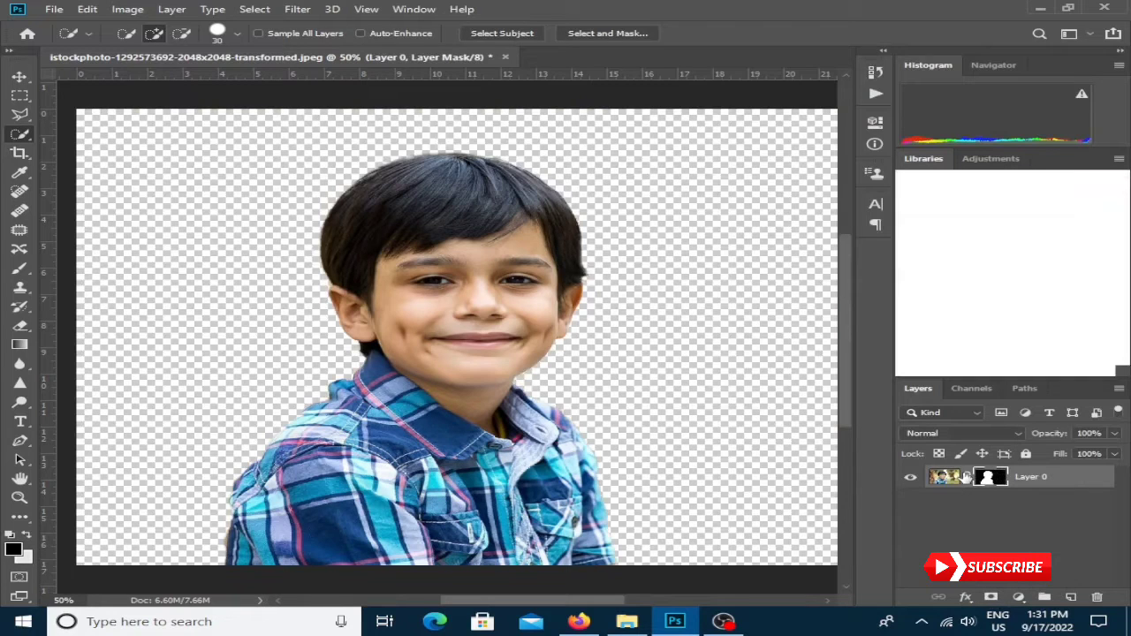
key("ctrl+j")
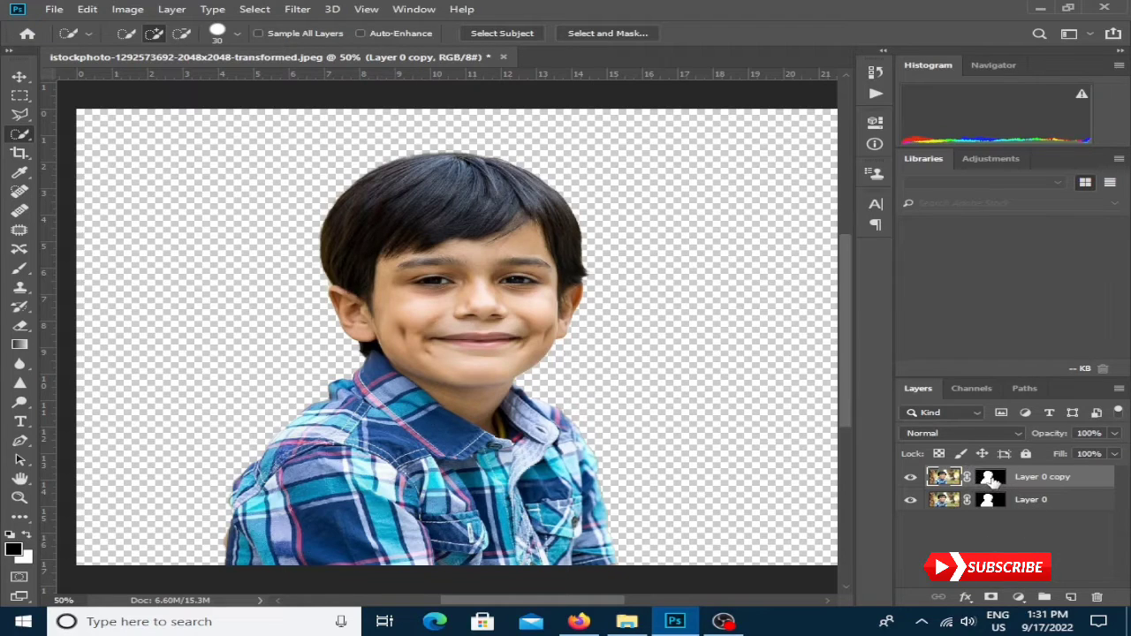
right_click(992, 478)
left_click(972, 383)
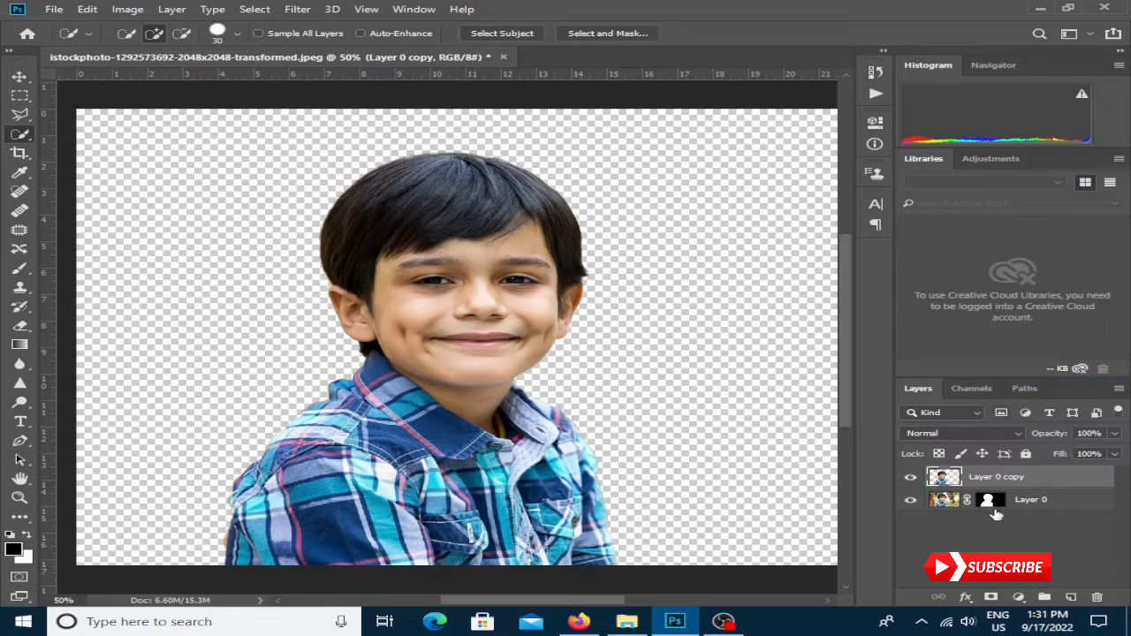
right_click(987, 502)
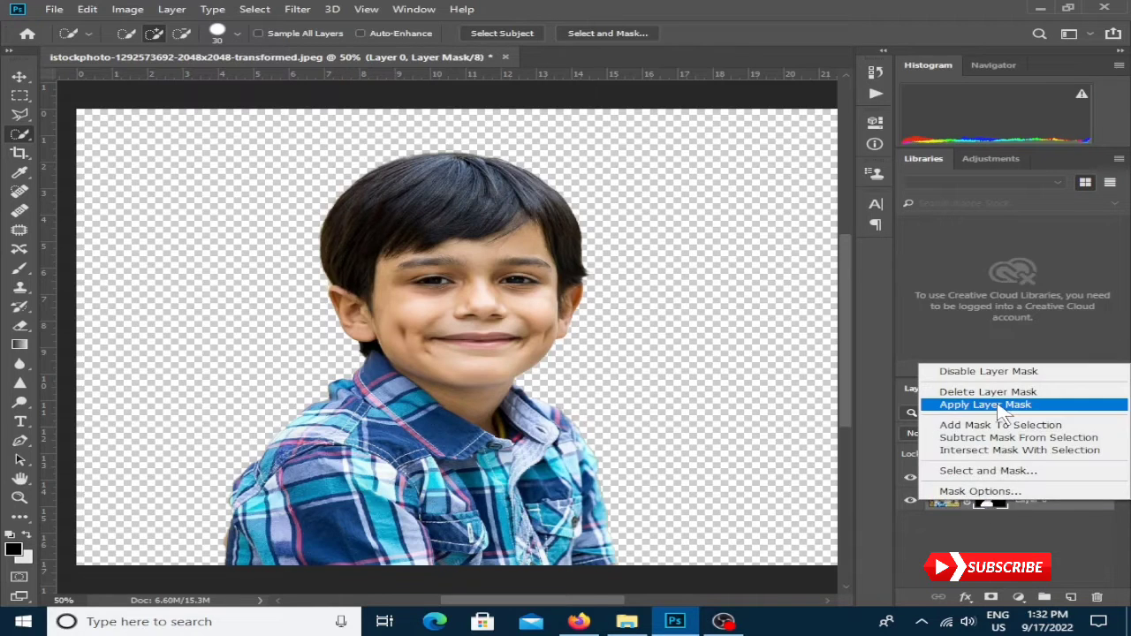
left_click(1001, 392)
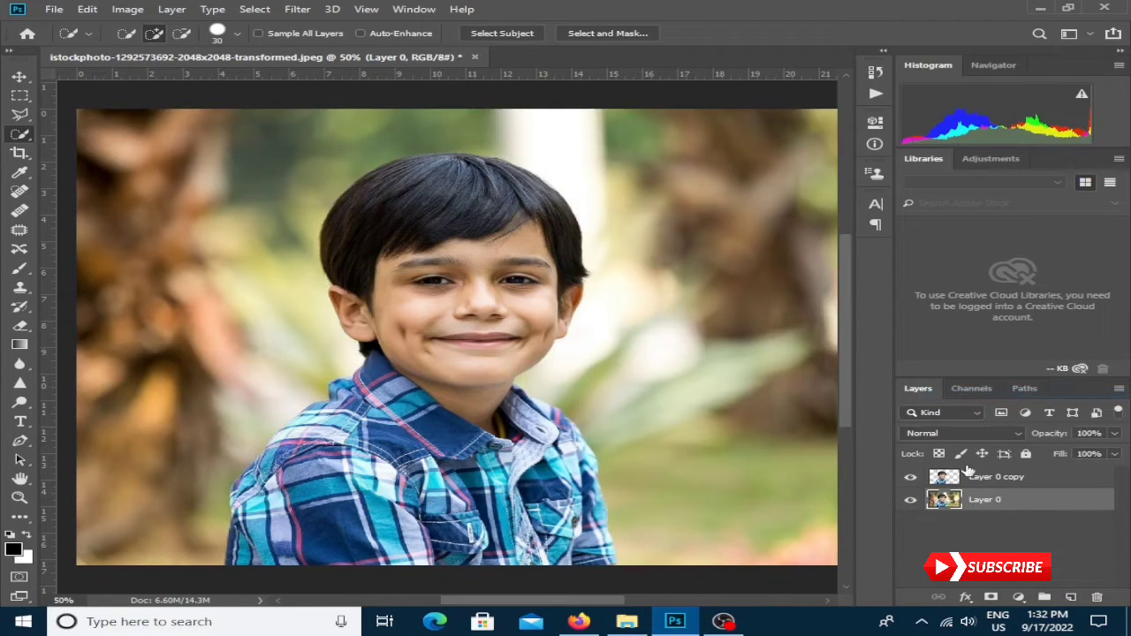
left_click(909, 502)
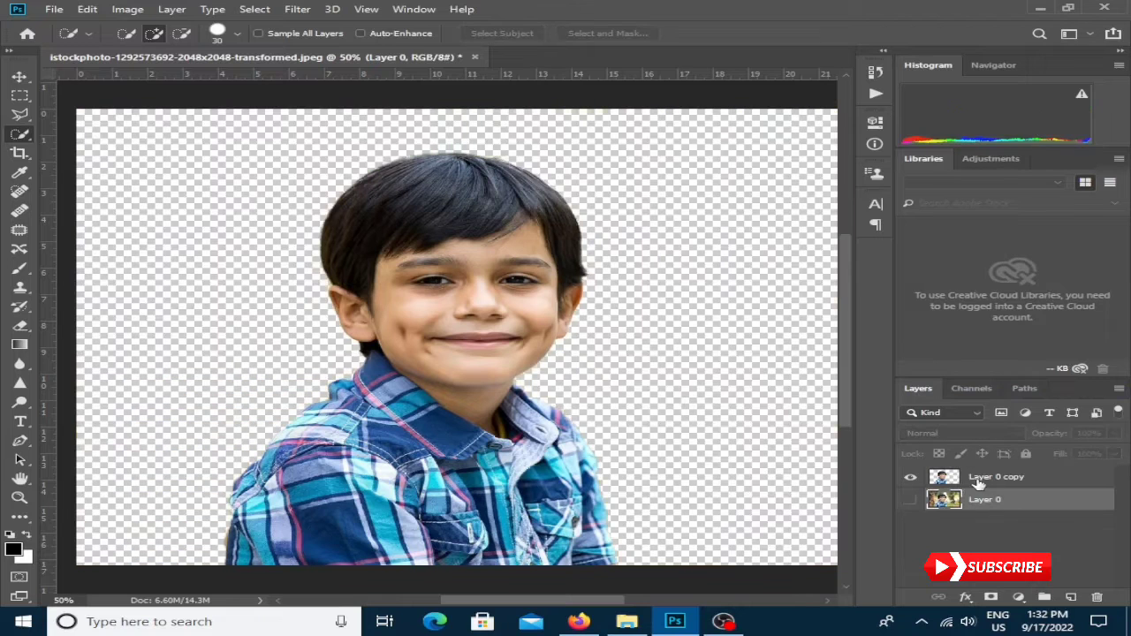
Step: Add a white (255,255,255) Solid Color fill layer, Color Fill 1, behind the cut-out boy
left_click(129, 9)
left_click(170, 9)
left_click(171, 9)
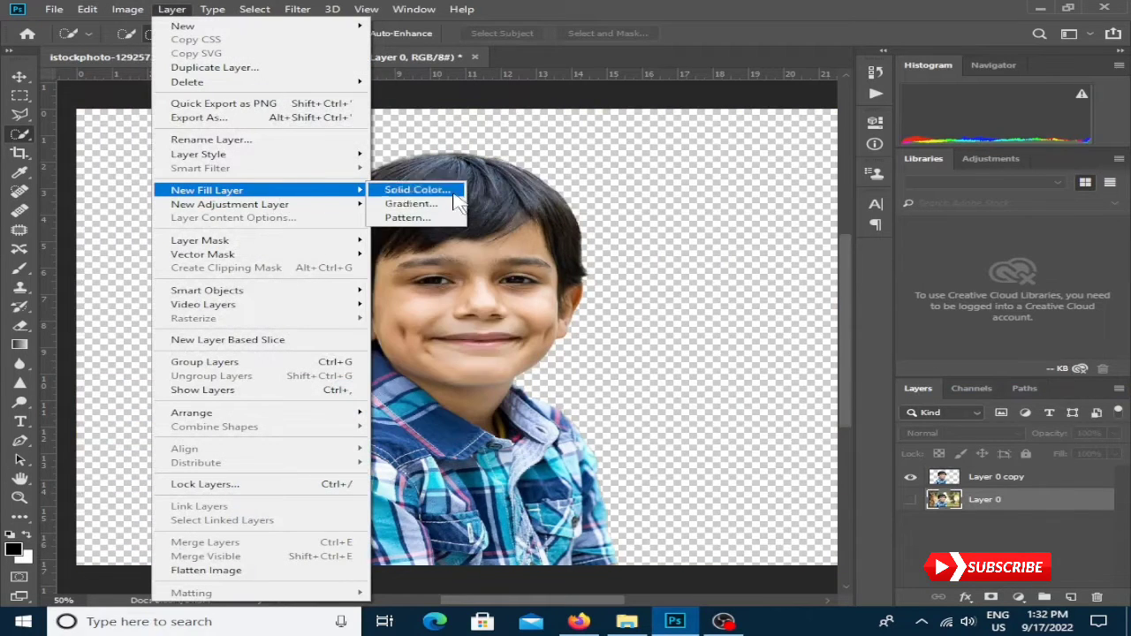
left_click(413, 184)
left_click(723, 178)
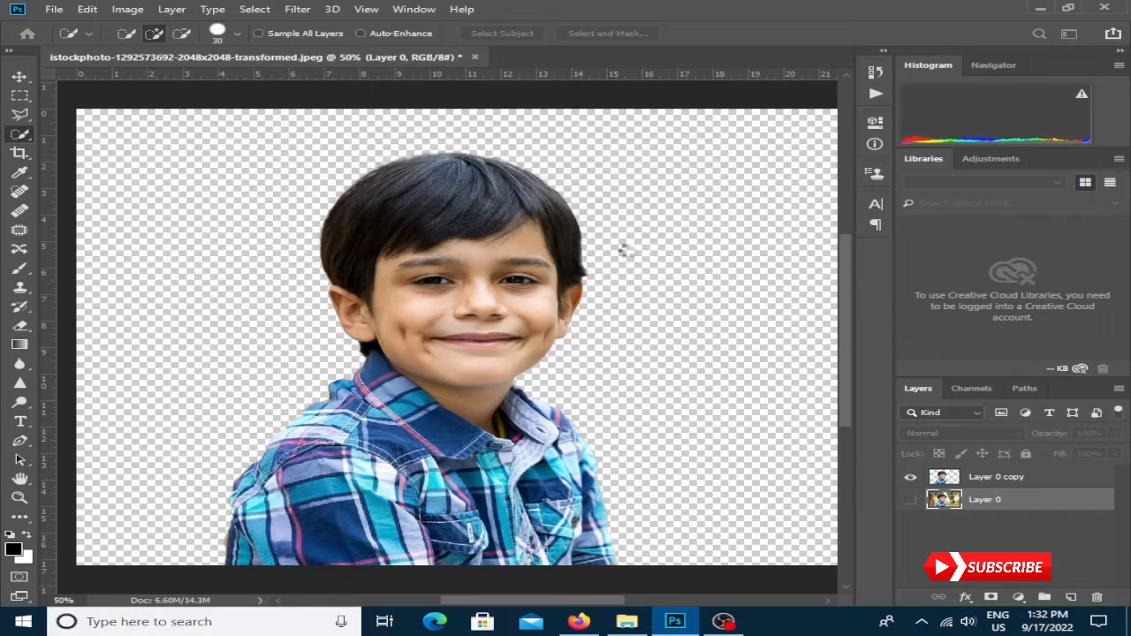
left_click_drag(672, 371, 612, 330)
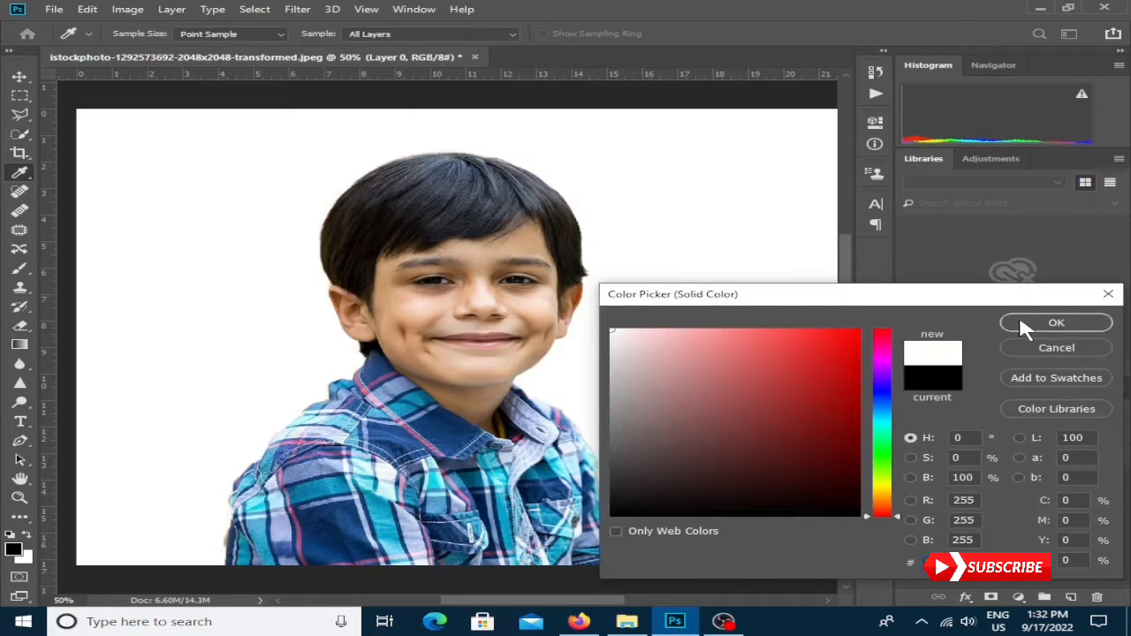
left_click(1022, 320)
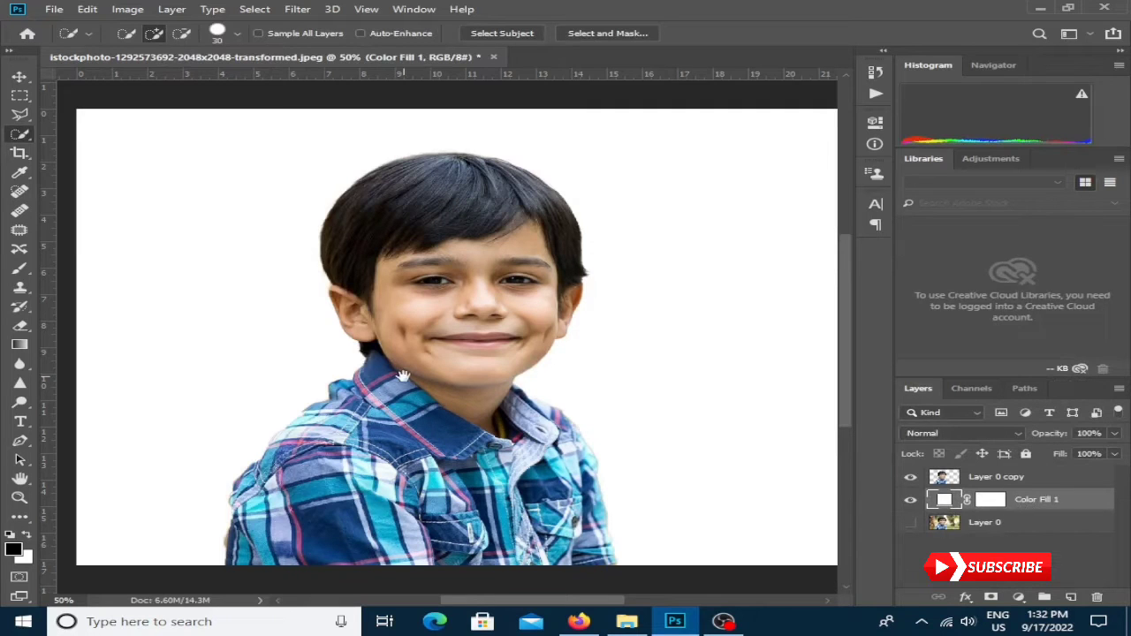
left_click_drag(402, 376, 417, 379)
Step: Copy a merged rectangular selection of the boy's head and shoulders from Layer 0 copy
left_click(1018, 478)
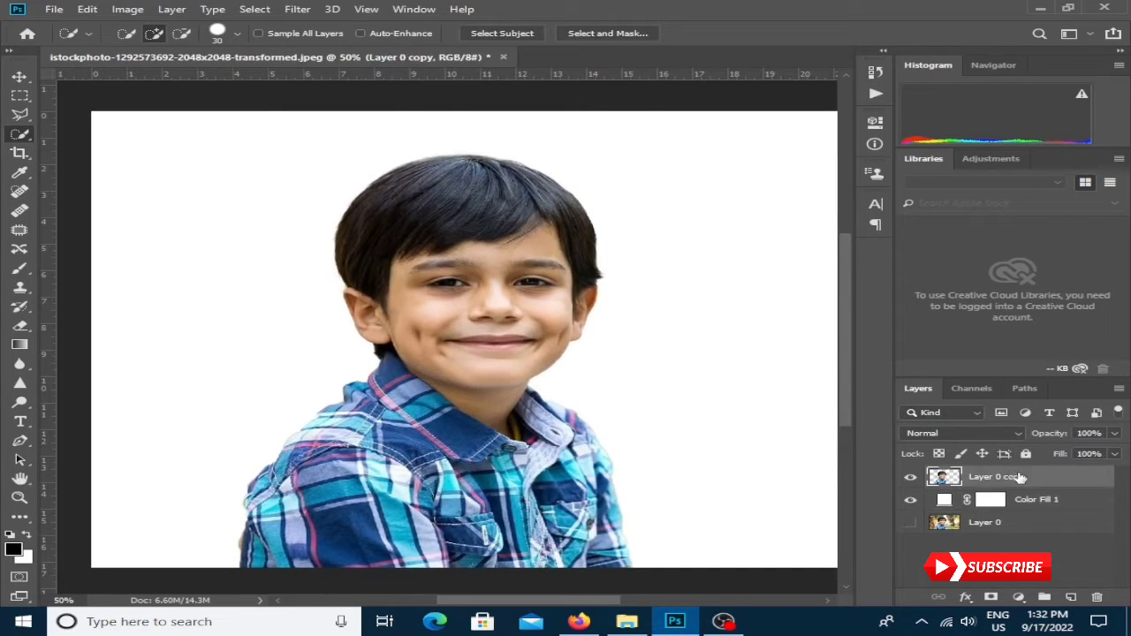
left_click(20, 95)
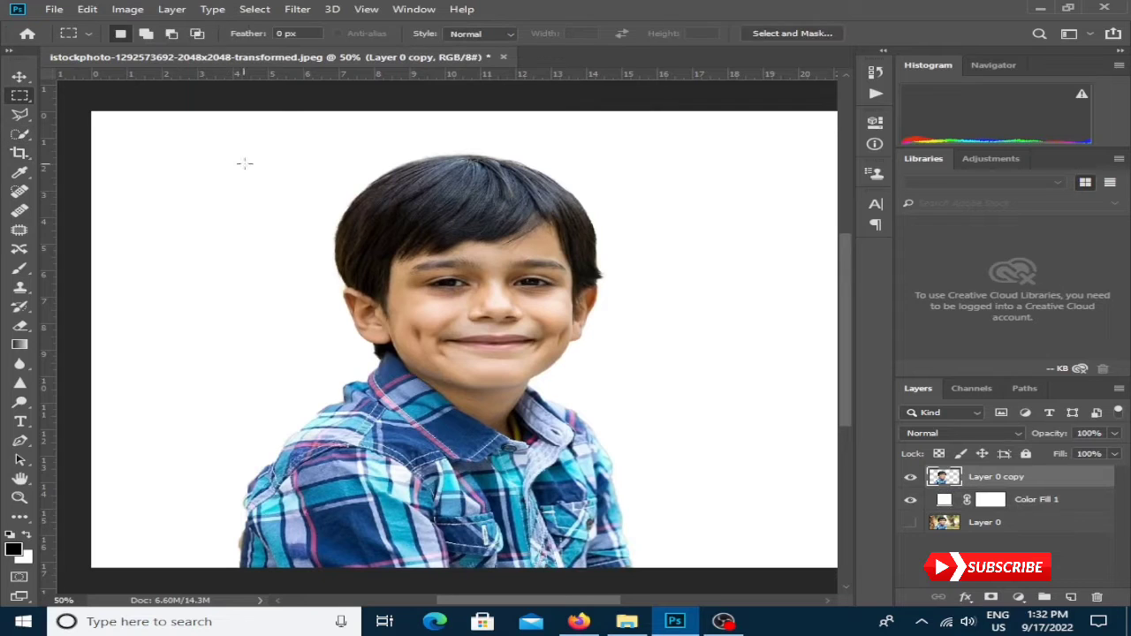
left_click_drag(257, 157, 654, 495)
left_click_drag(582, 464, 574, 429)
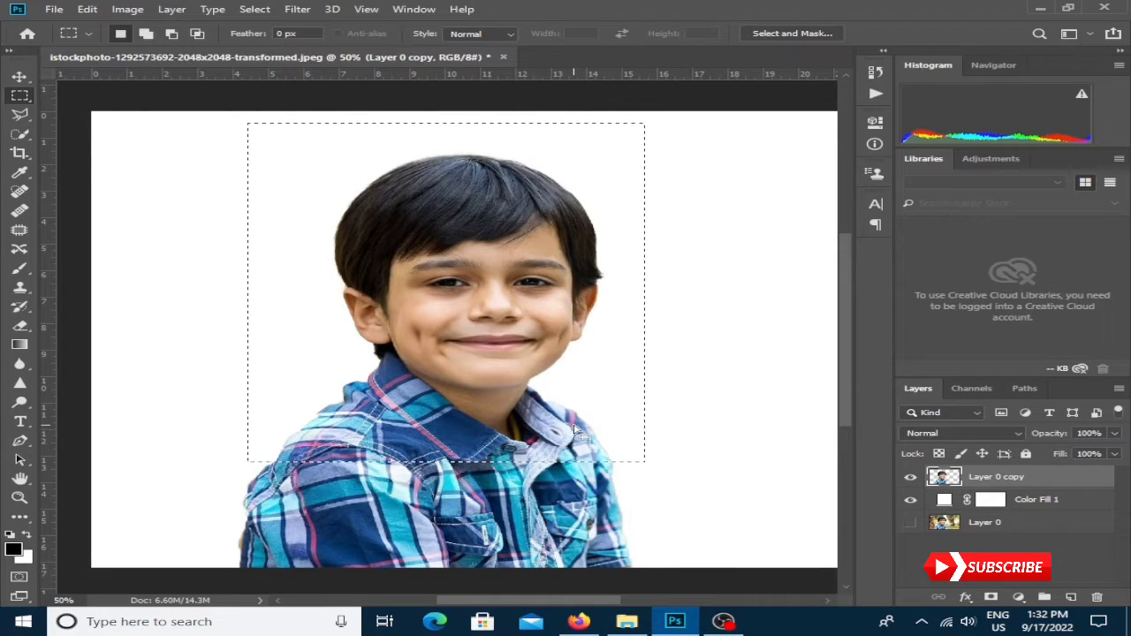
right_click(574, 431)
left_click(548, 430)
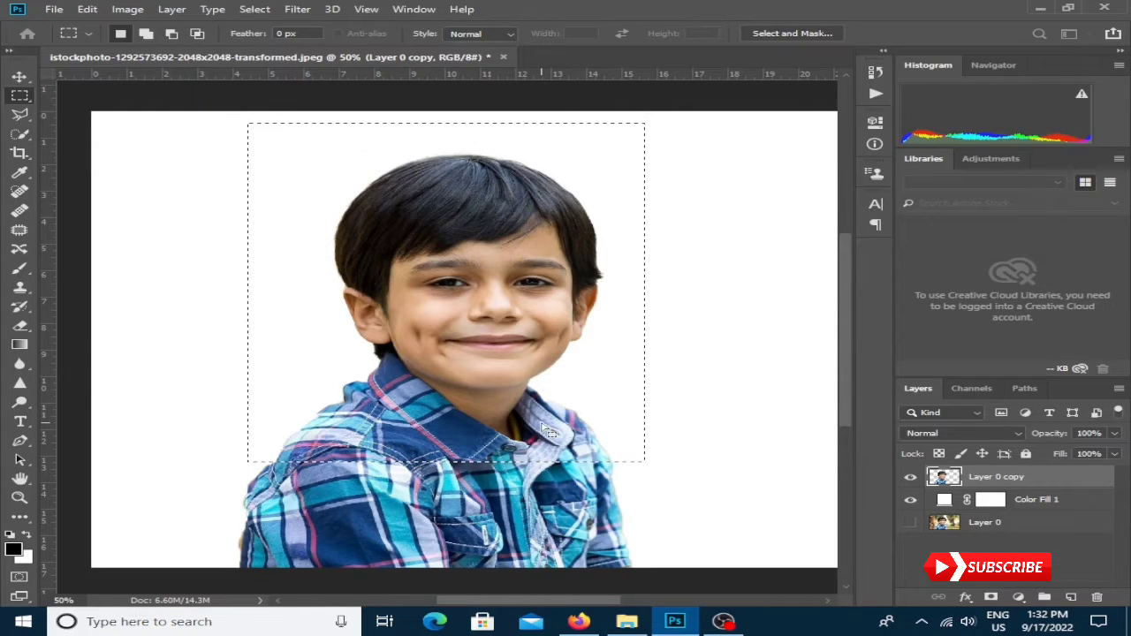
Step: Paste the crop into a new clipboard-sized document, Untitled-1
key("ctrl+n")
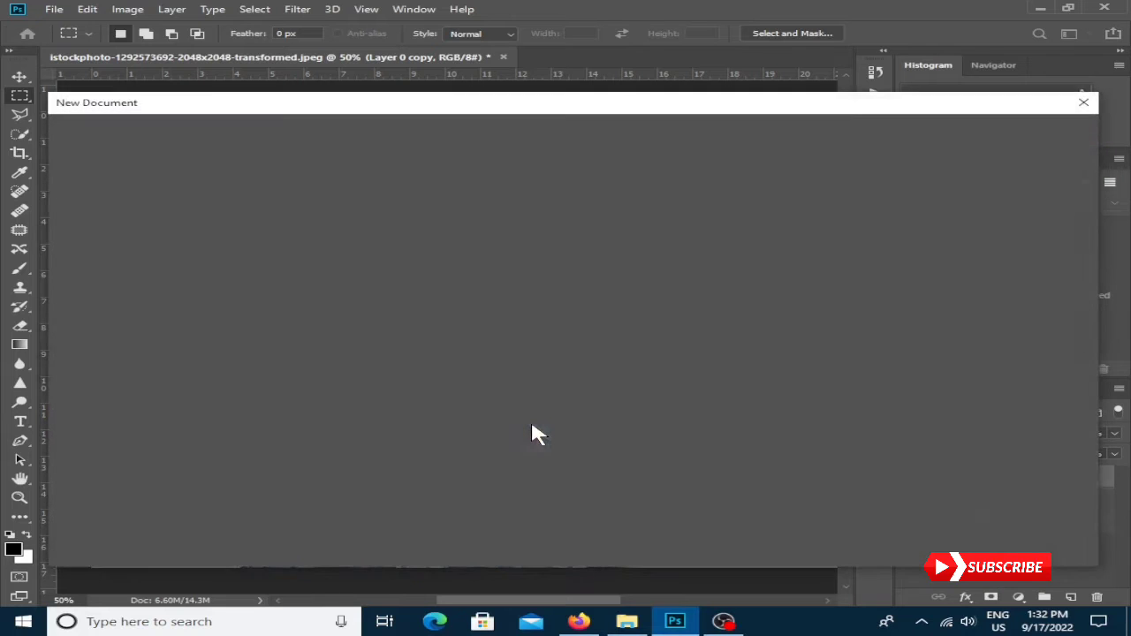
left_click(947, 541)
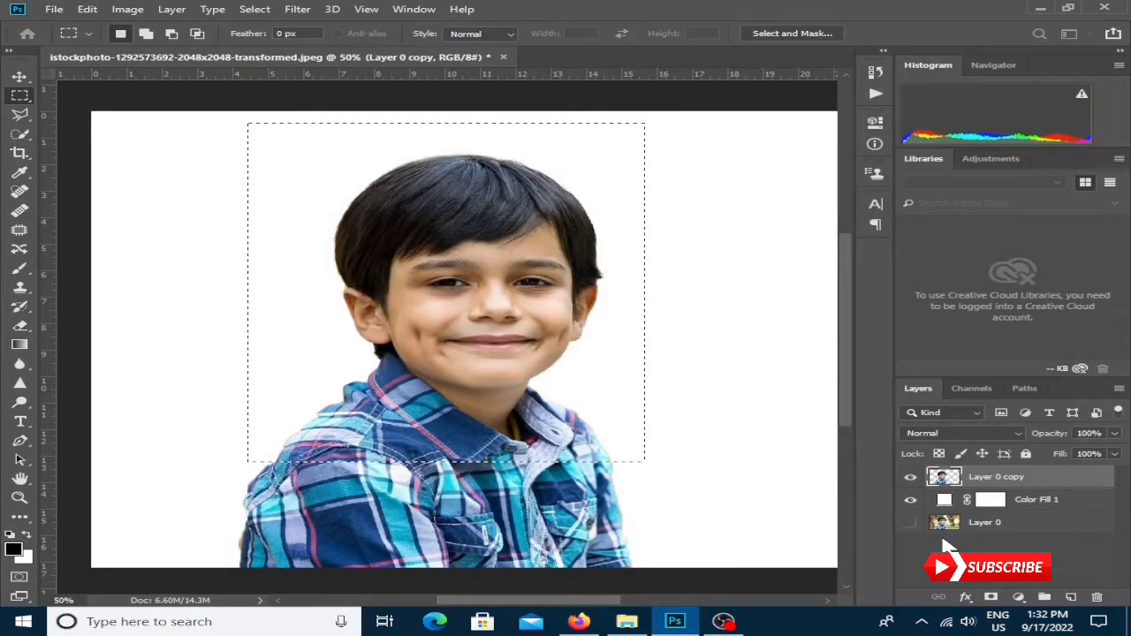
key("ctrl+v")
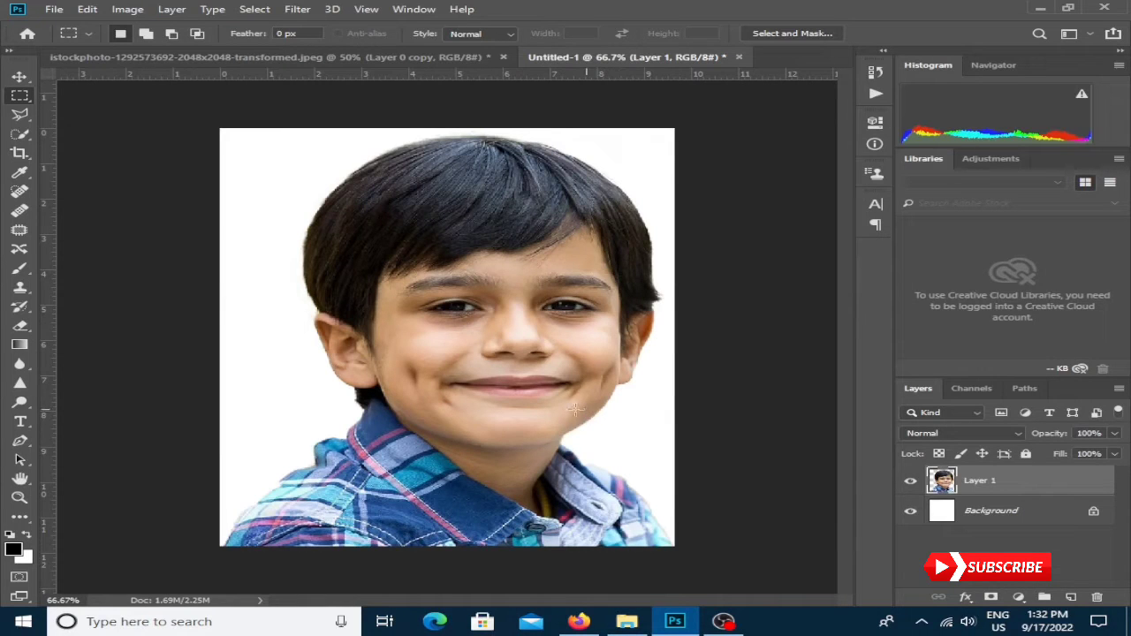
left_click(54, 9)
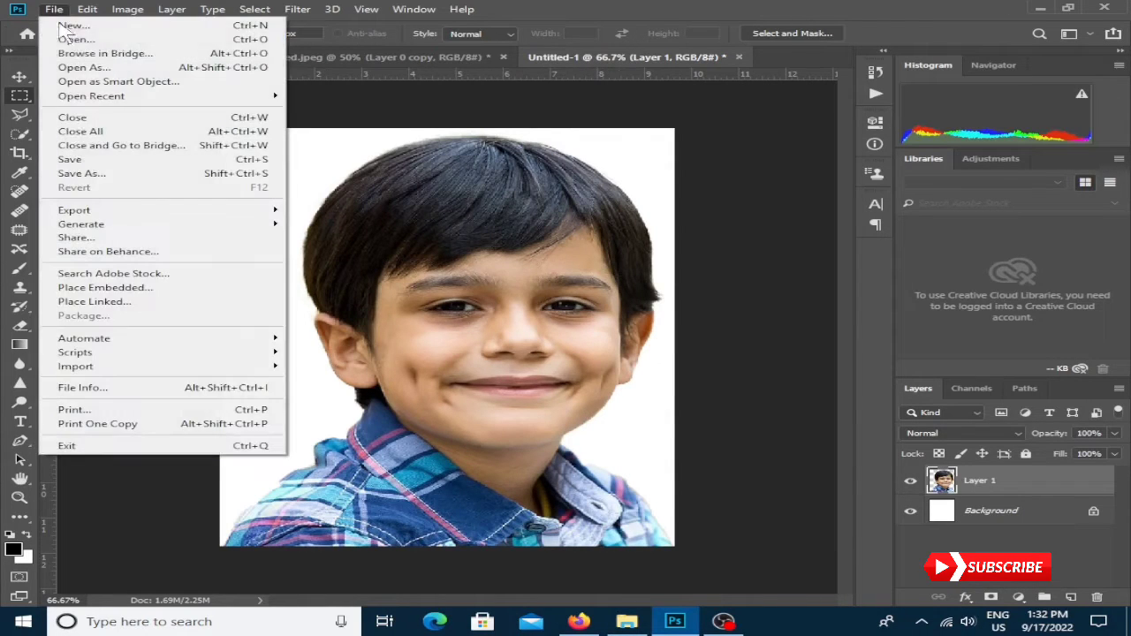
Step: Save the portrait to Downloads as a JPEG named fdf at quality 12
left_click(88, 177)
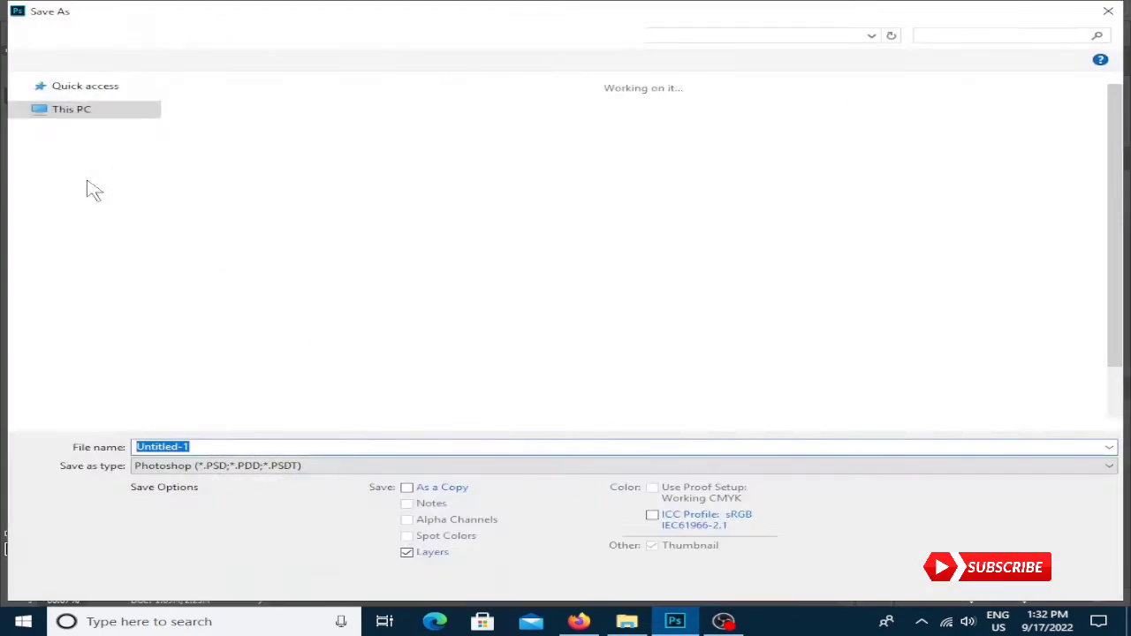
left_click(300, 449)
type("s")
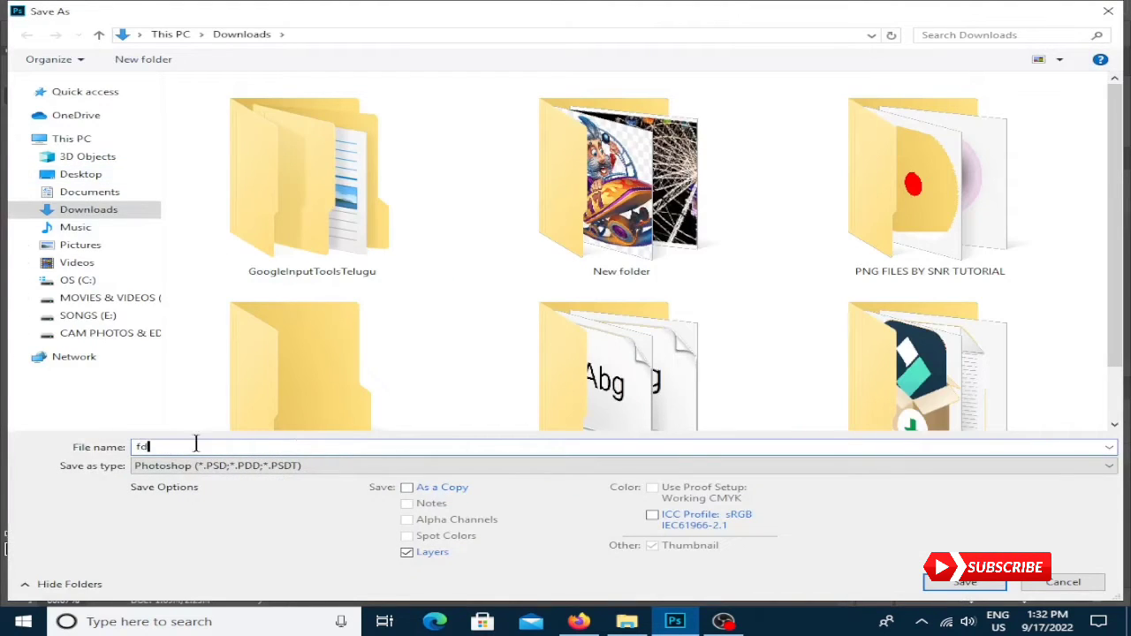
type("nr")
left_click(232, 469)
left_click(231, 320)
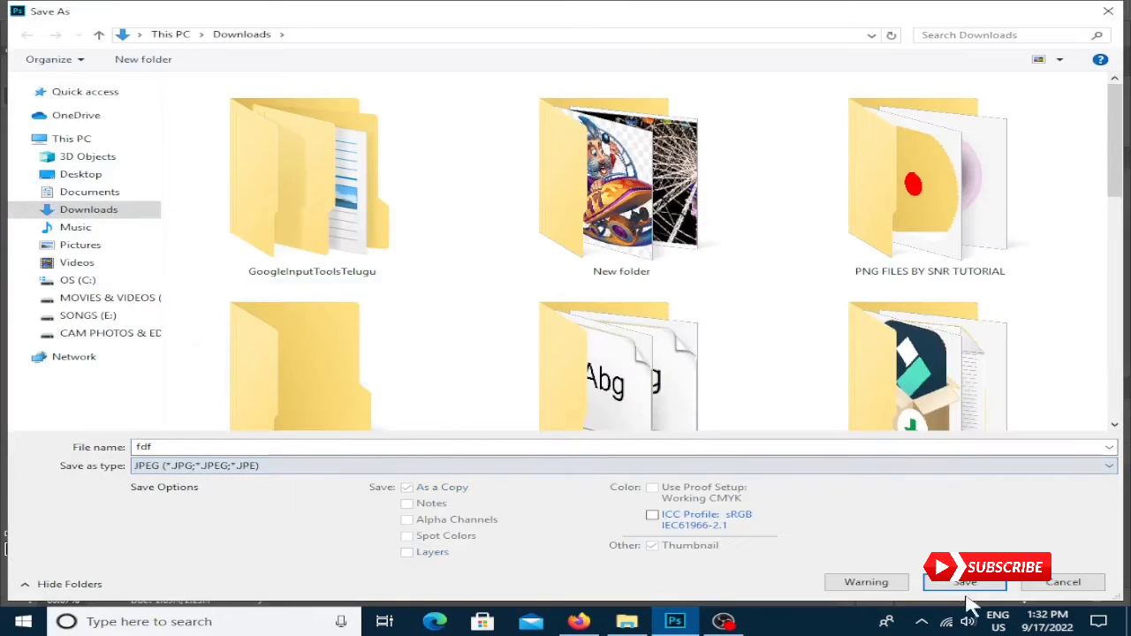
left_click(966, 583)
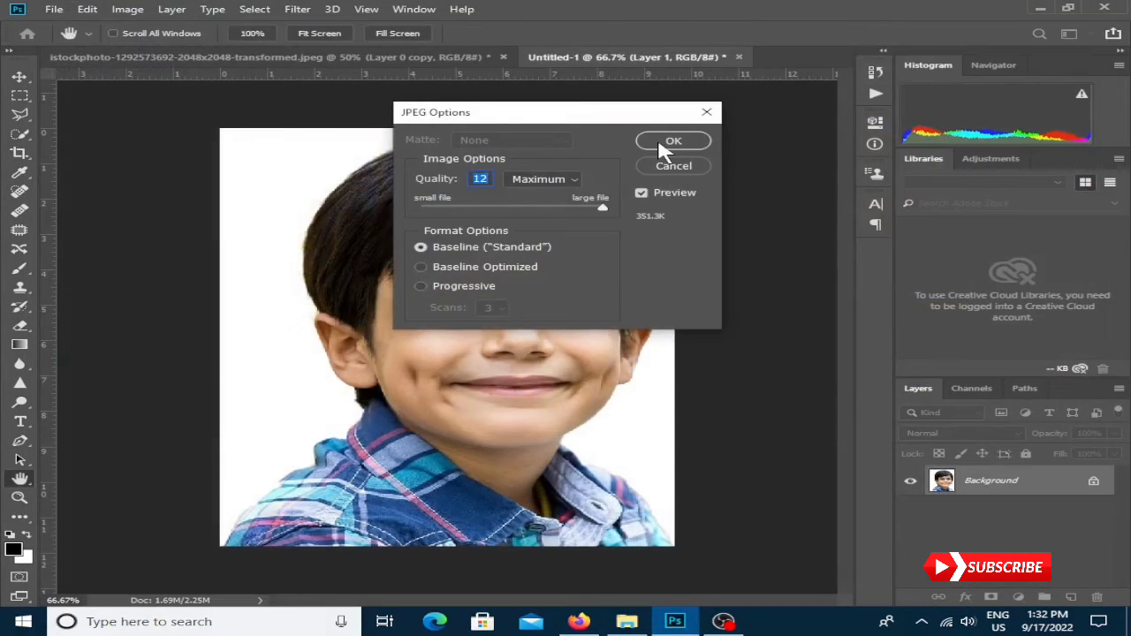
left_click(670, 143)
Step: In Firefox, search Google for toonme and open the ToonMe website
left_click(579, 621)
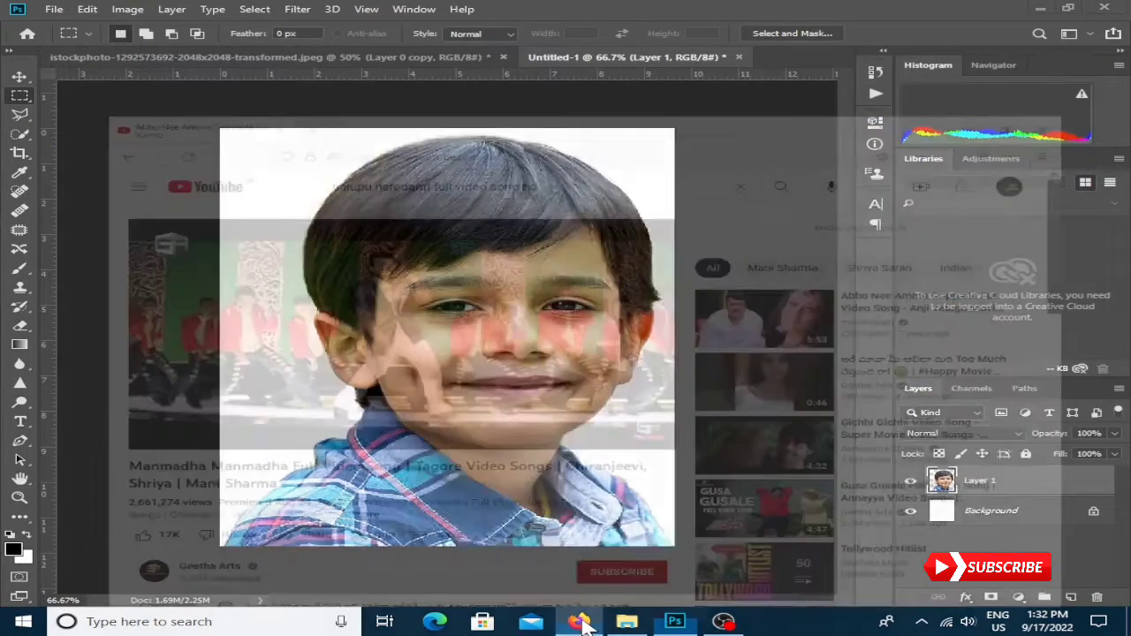
left_click(395, 250)
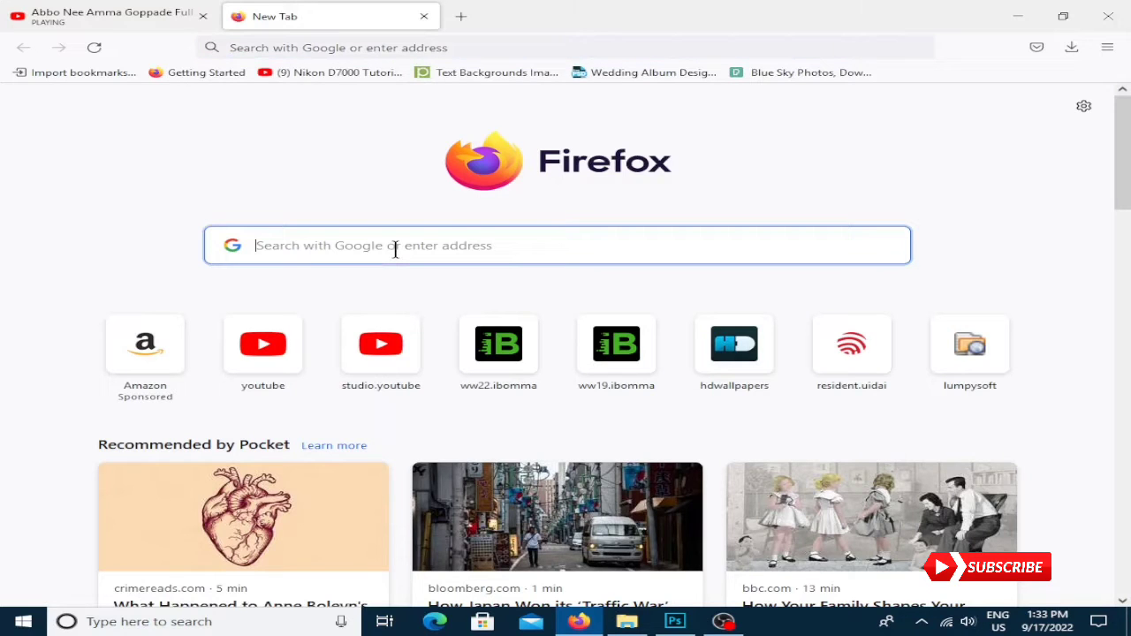
type("toonm")
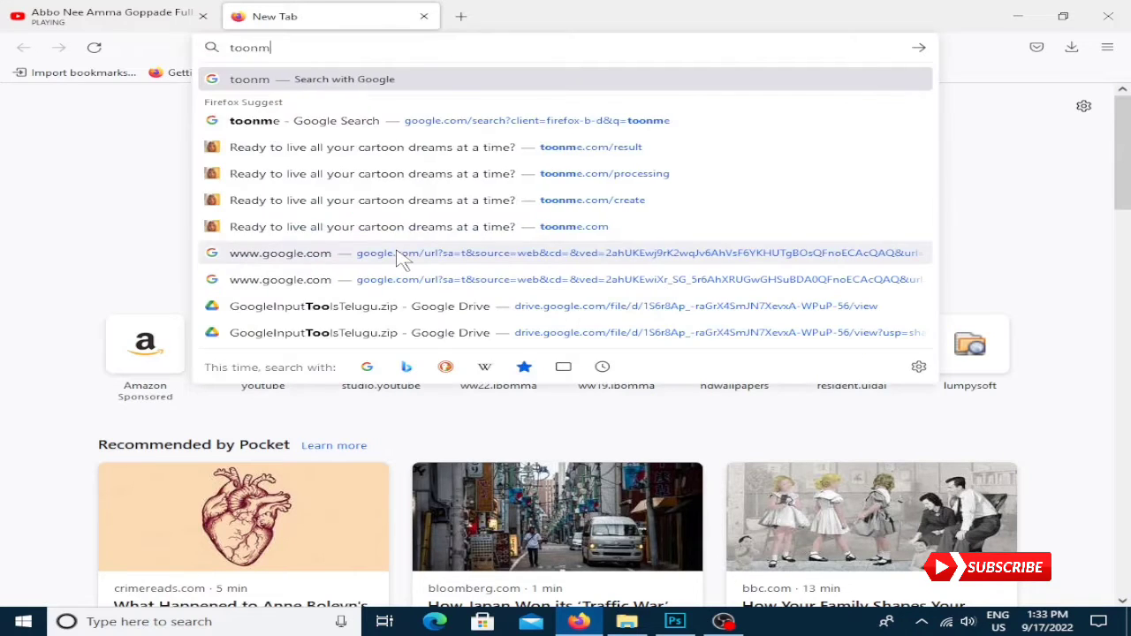
type("e")
key("Return")
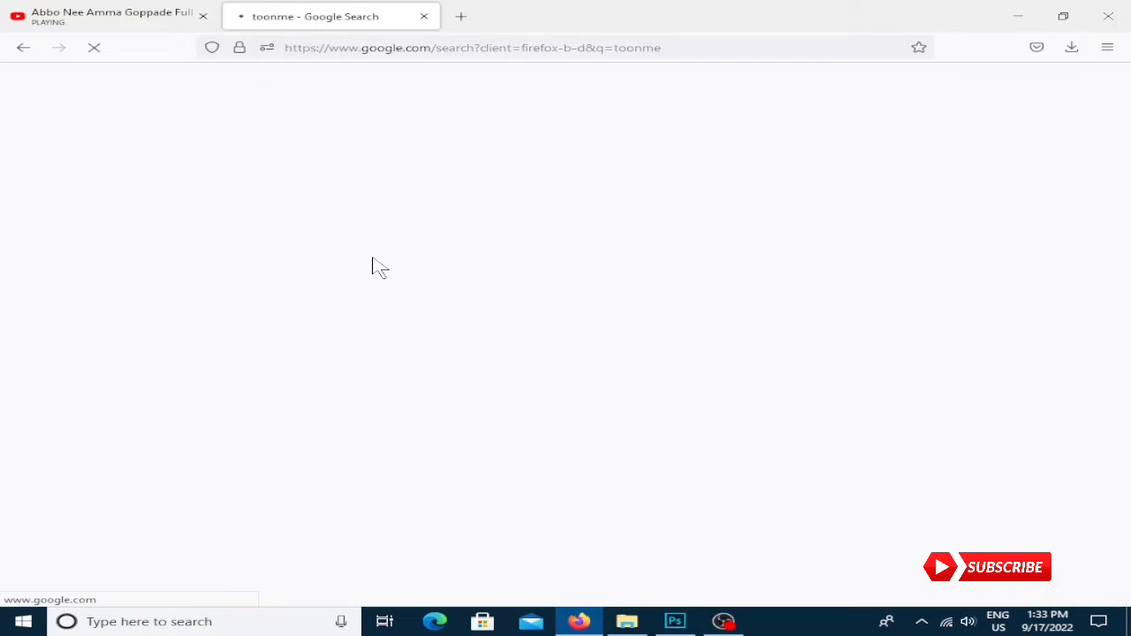
left_click(93, 232)
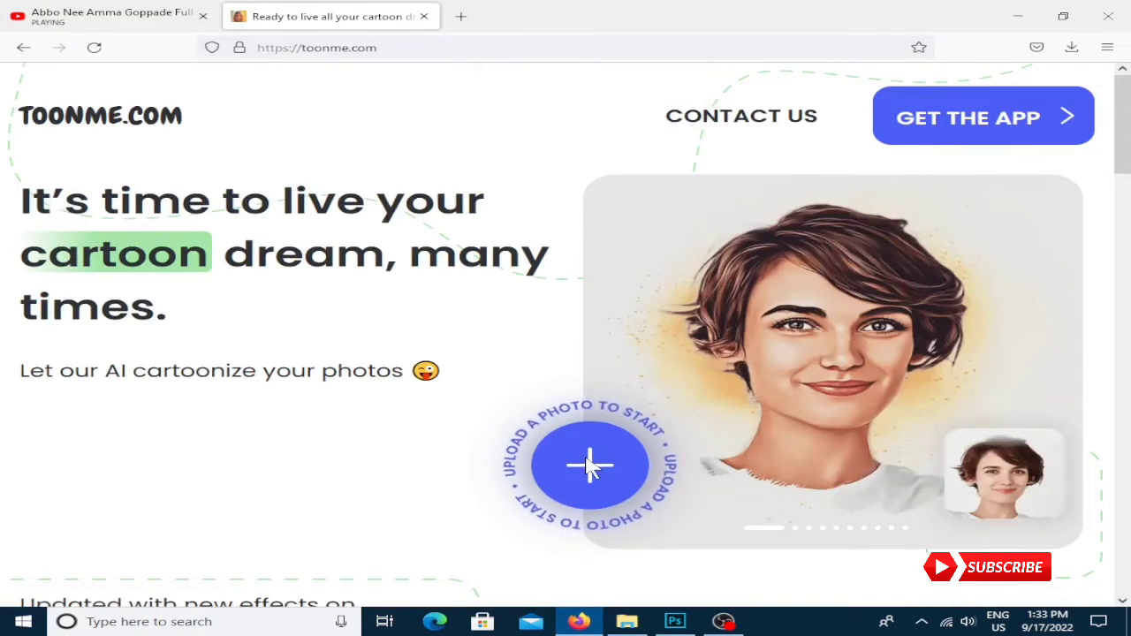
Step: Upload the fdf portrait to ToonMe for cartooning
left_click(591, 466)
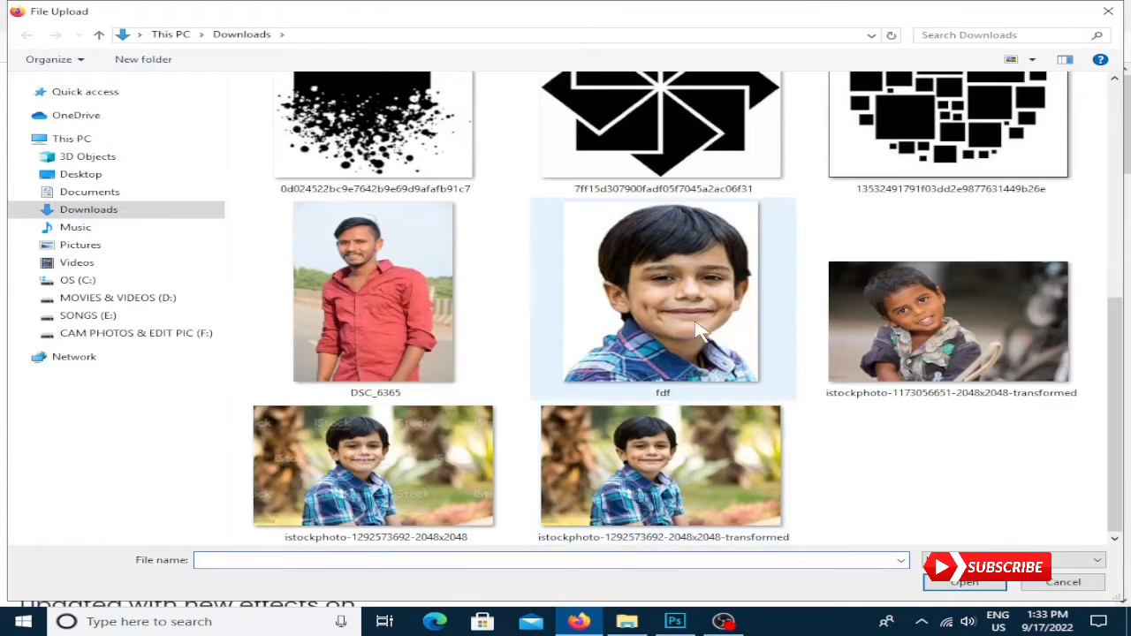
left_click(698, 331)
left_click(970, 583)
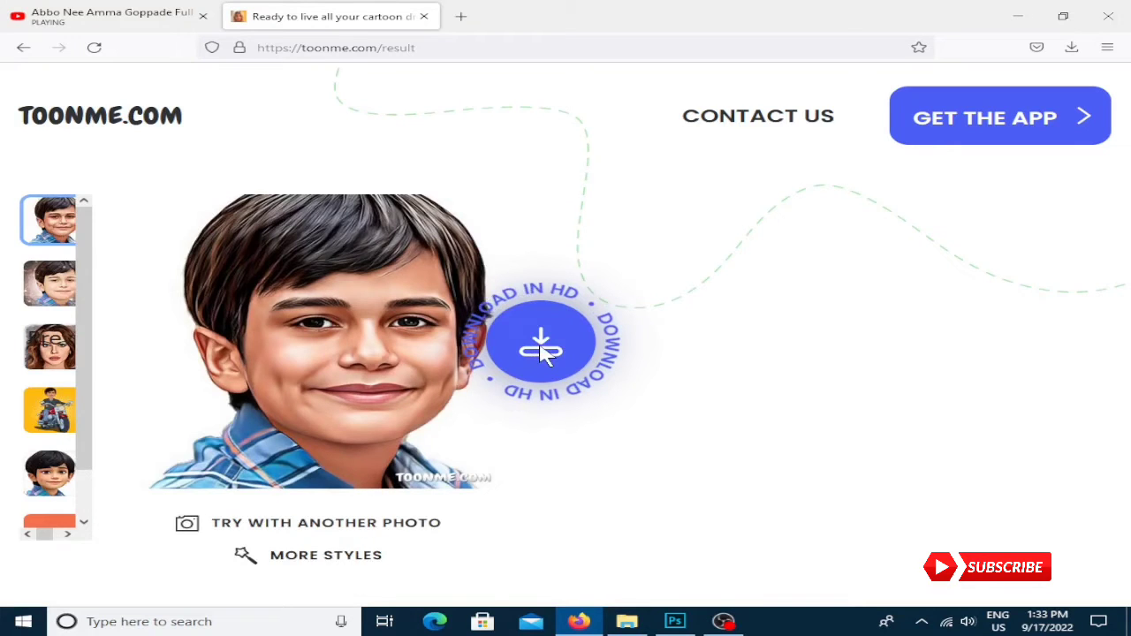
Step: Download the HD cartoon as toonmecom_ff7cfe.jpg and return to Photoshop
left_click(542, 351)
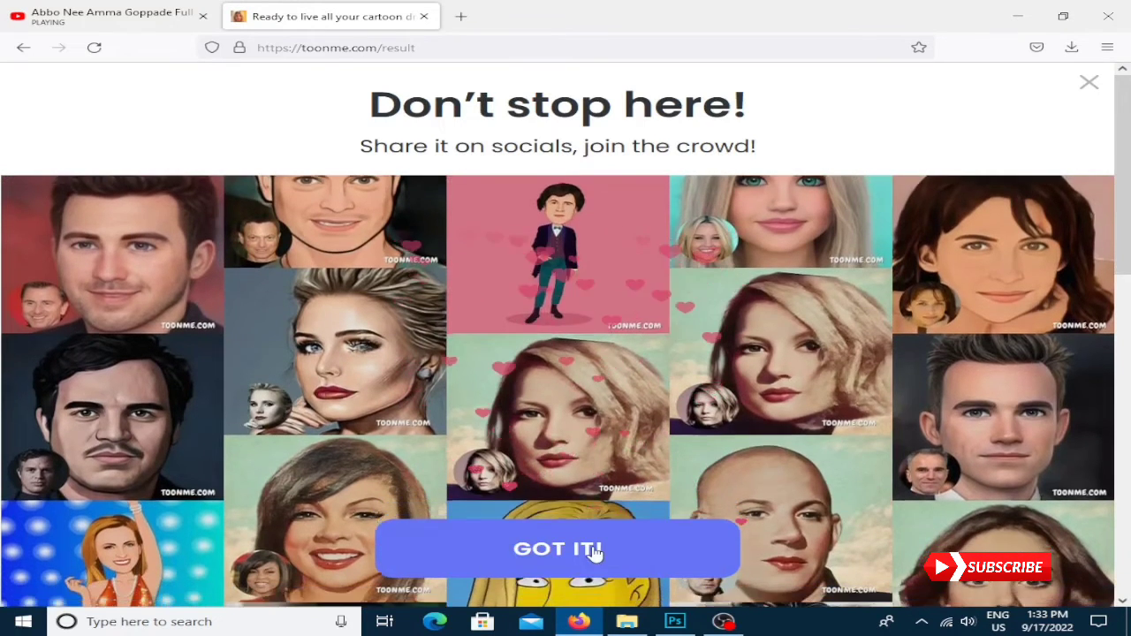
left_click(594, 550)
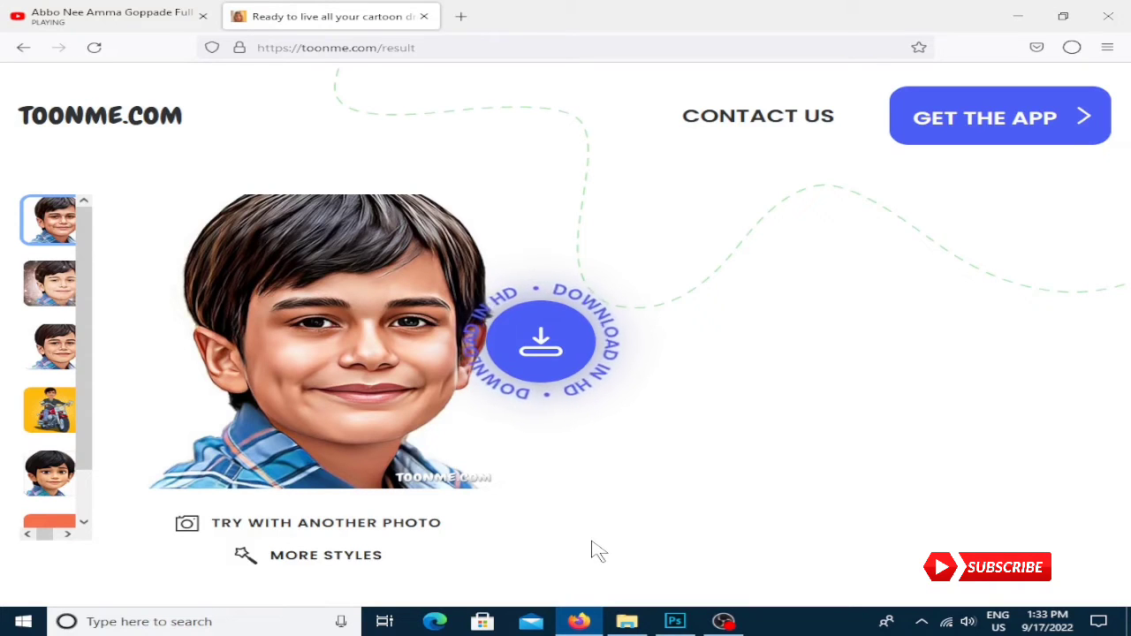
left_click(1016, 18)
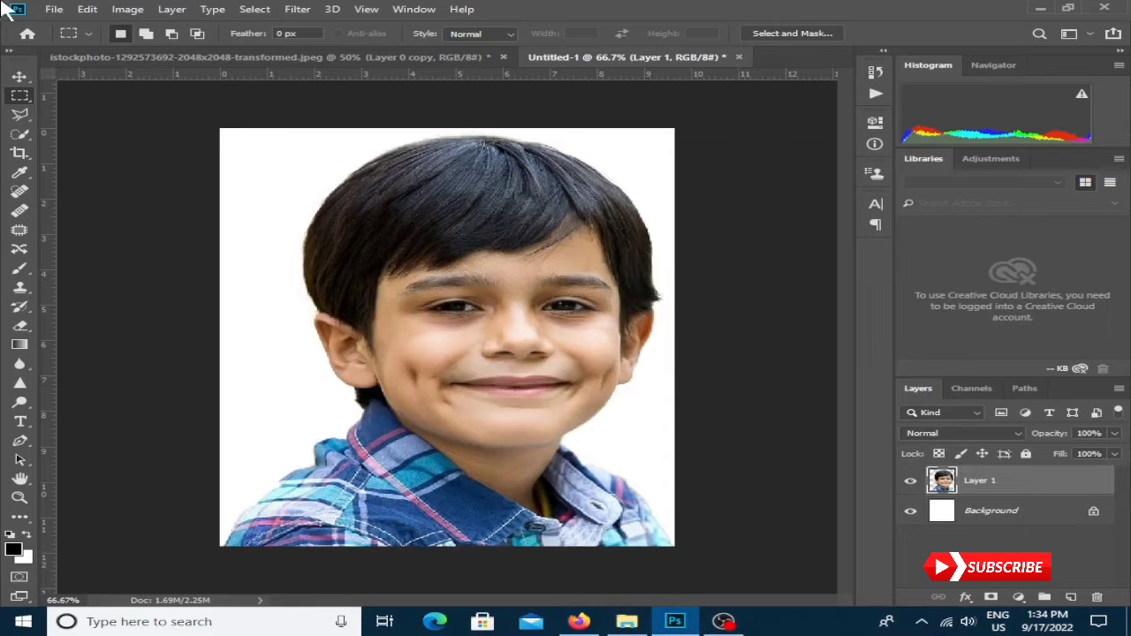
Step: Open the toonmecom_ff7cfe cartoon with Open As and select its entire canvas
left_click(51, 10)
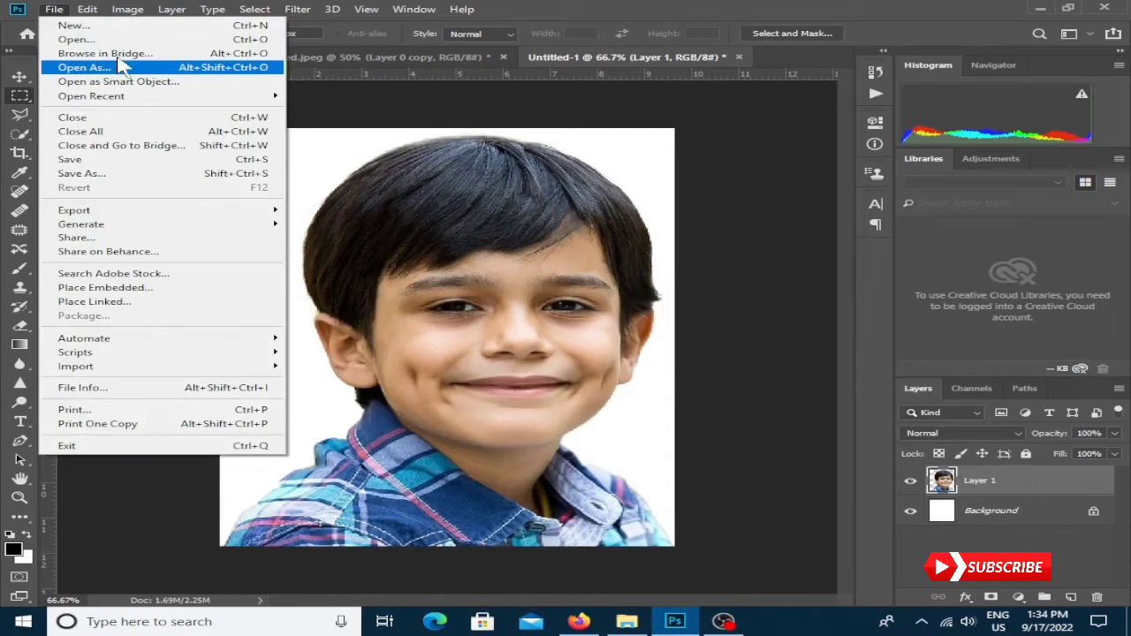
left_click(126, 39)
scroll(597, 387, "down", 5)
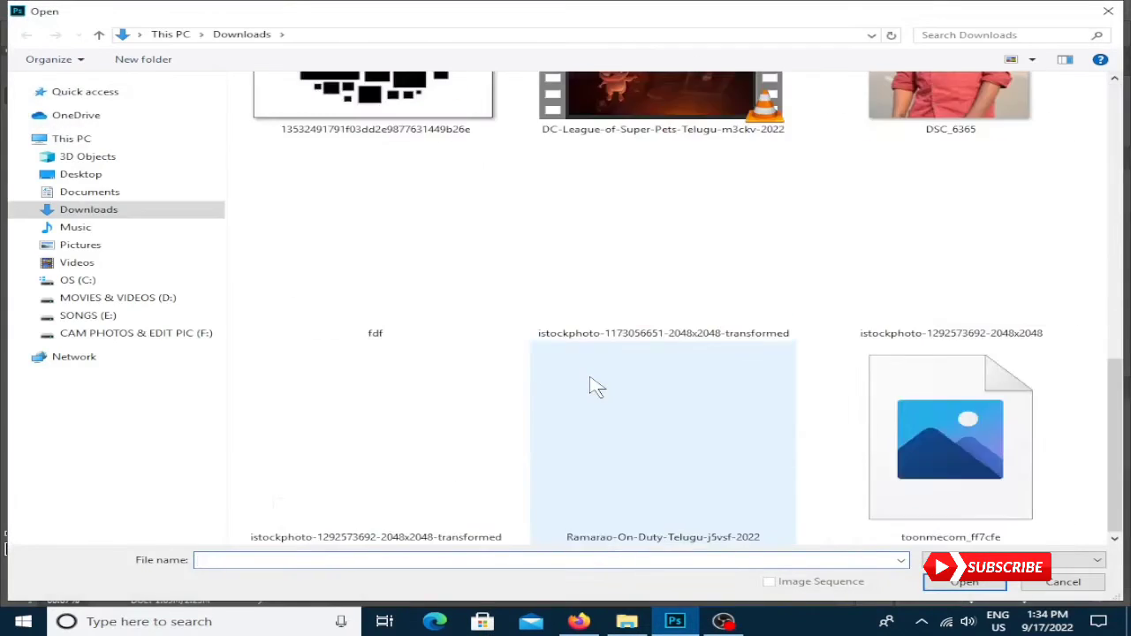
left_click(950, 437)
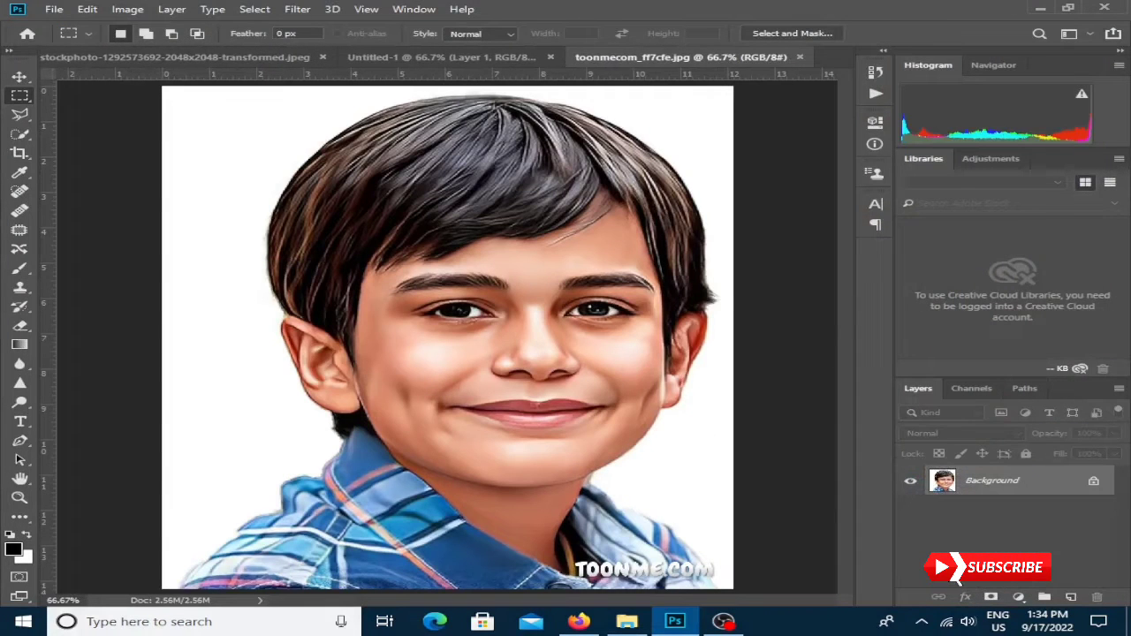
key("ctrl+a")
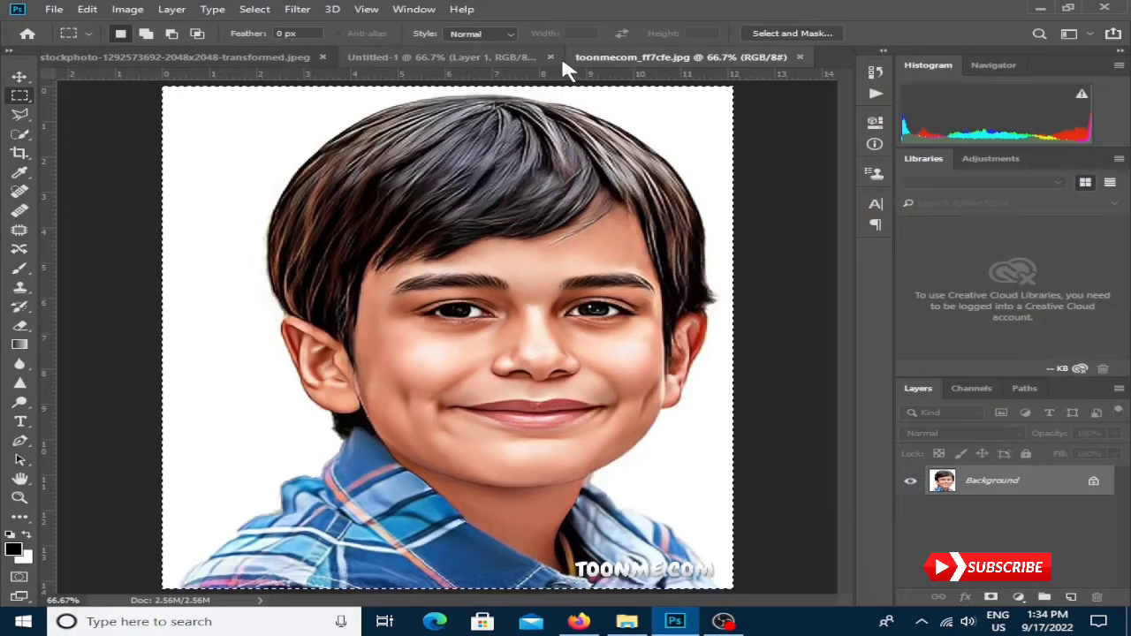
Step: Close Untitled-1 without saving and return to the istockphoto portrait
left_click(550, 57)
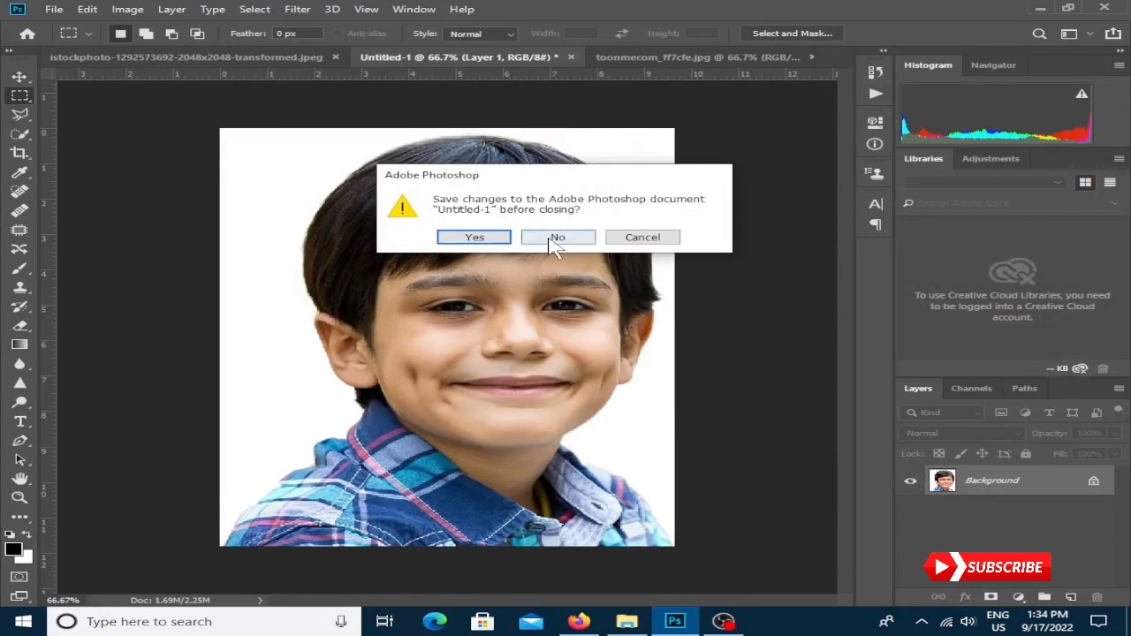
left_click(557, 238)
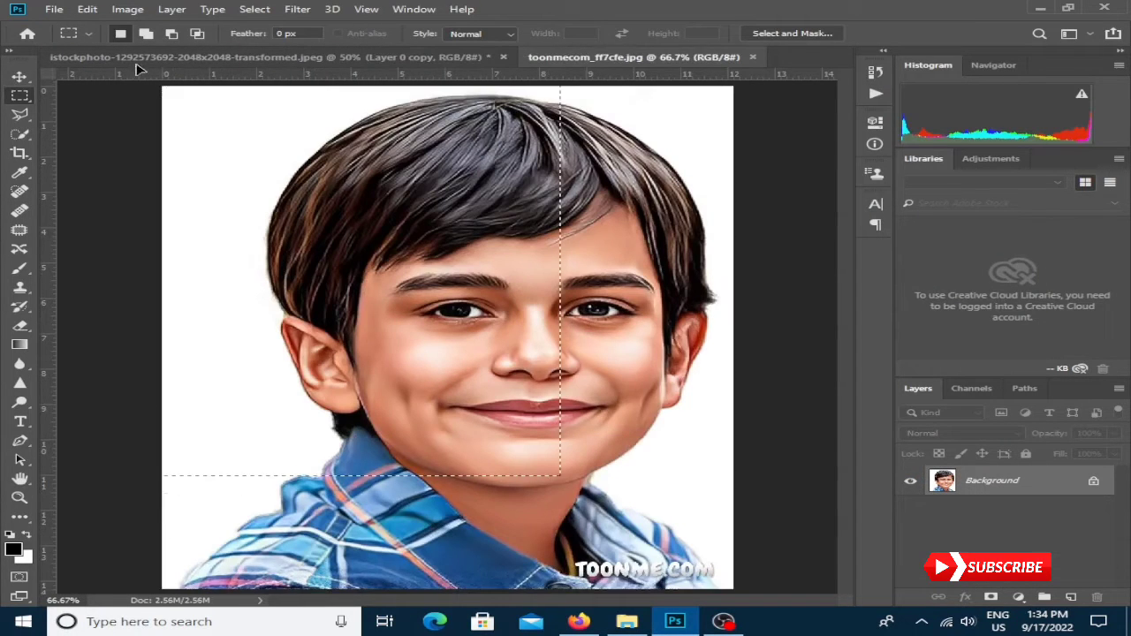
left_click(137, 59)
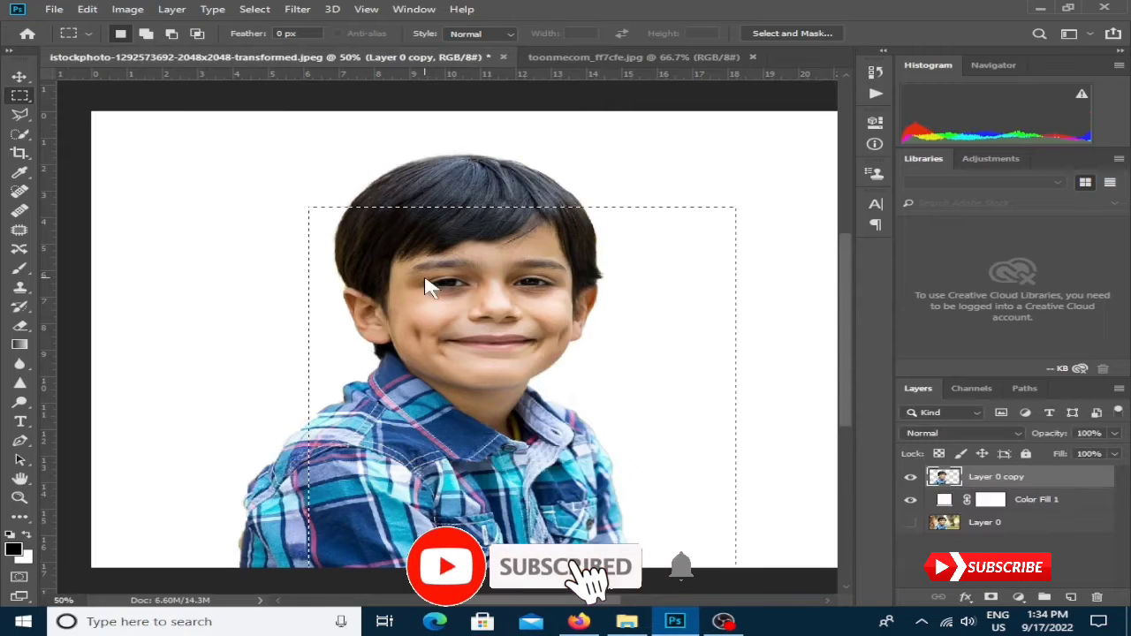
Step: Drag the deselected cartoon into the istockphoto document and place it over the boy's face
key("ctrl+Tab")
left_click(20, 77)
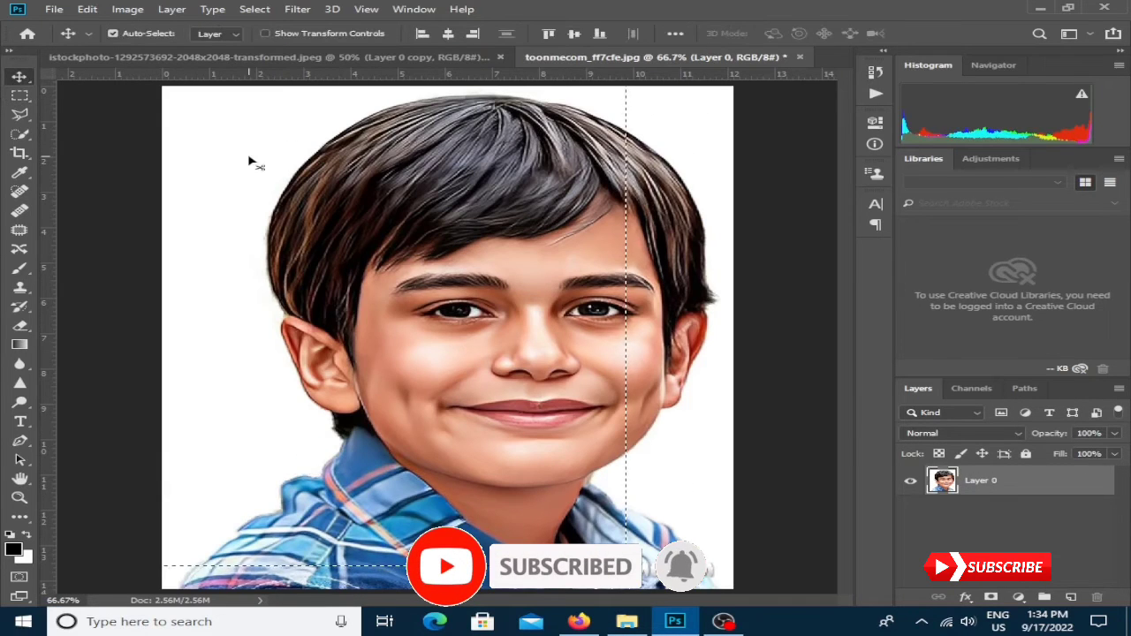
key("ctrl+d")
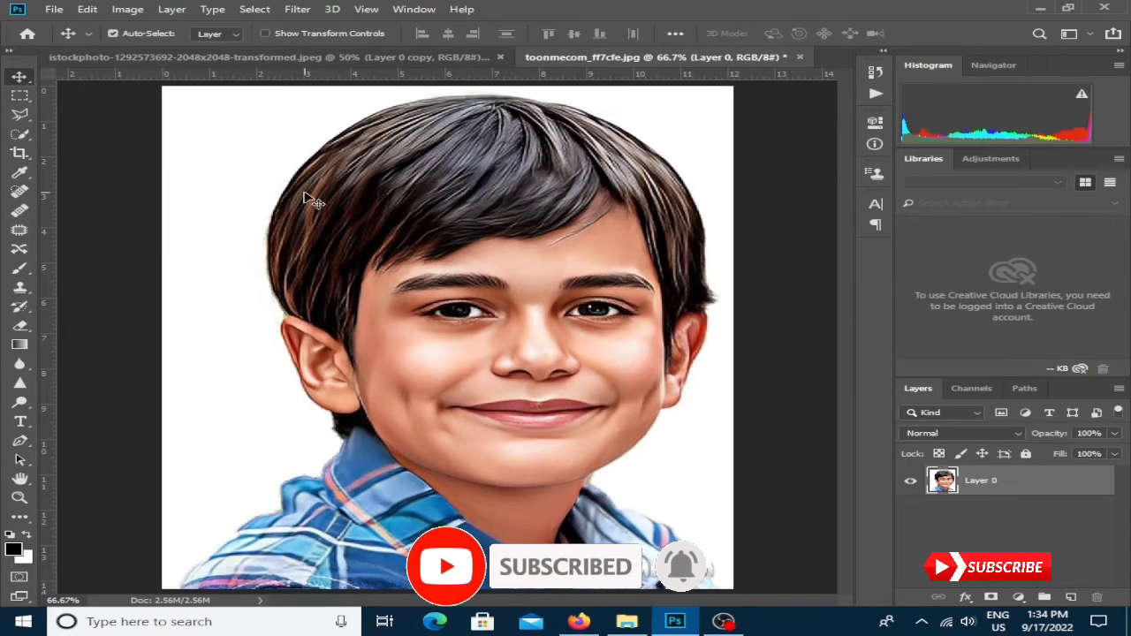
mouse_move(266, 167)
left_mouse_down()
mouse_move(127, 56)
mouse_move(466, 276)
left_mouse_up()
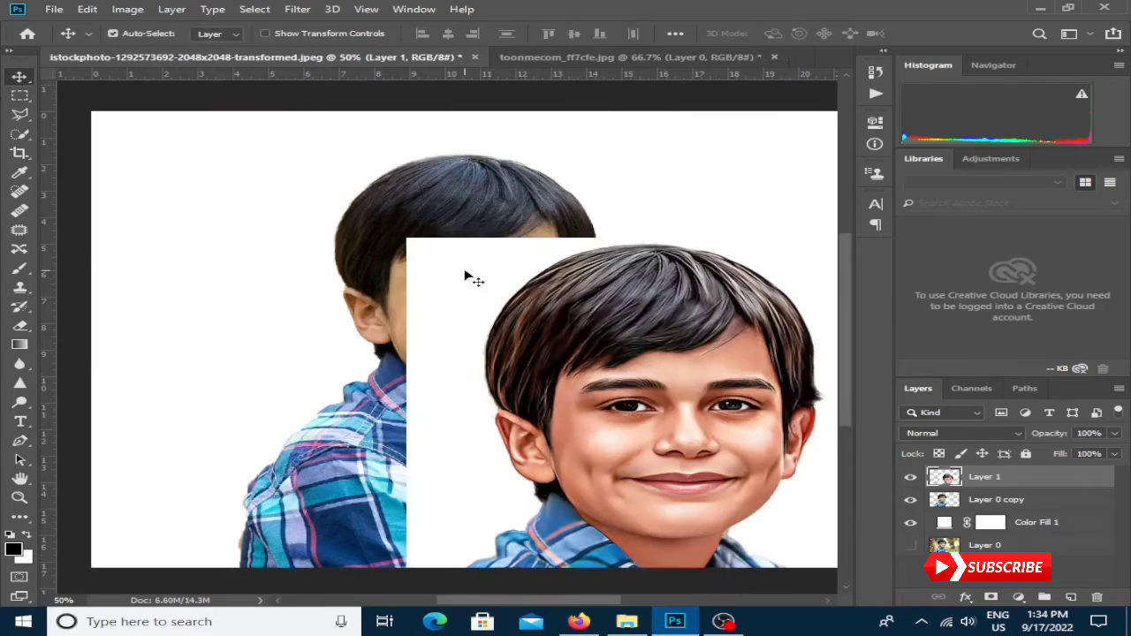
left_click_drag(647, 400, 505, 295)
Step: Shrink the cartoon to about 69%, lower its opacity to 71%, and line up the faces
key("ctrl+t")
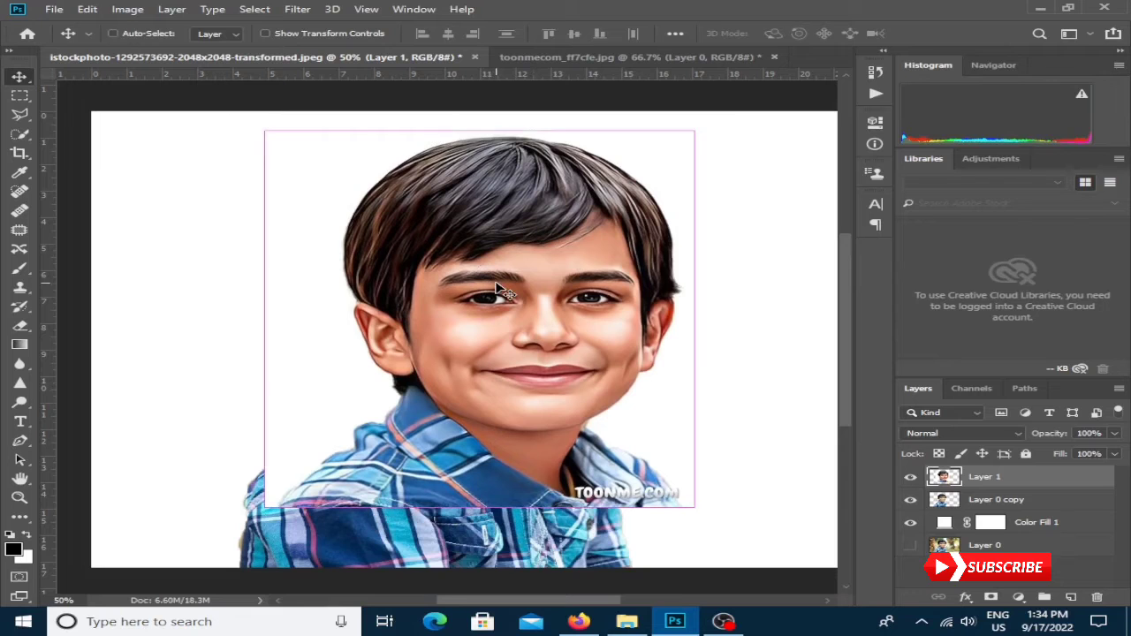
left_click_drag(696, 510, 627, 449)
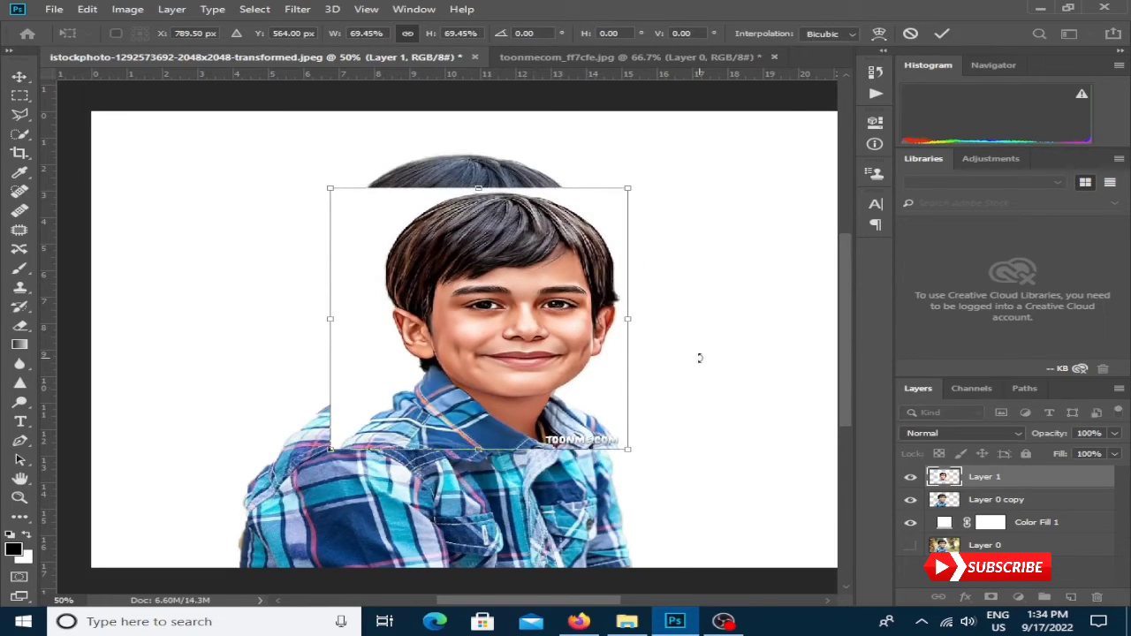
key("Return")
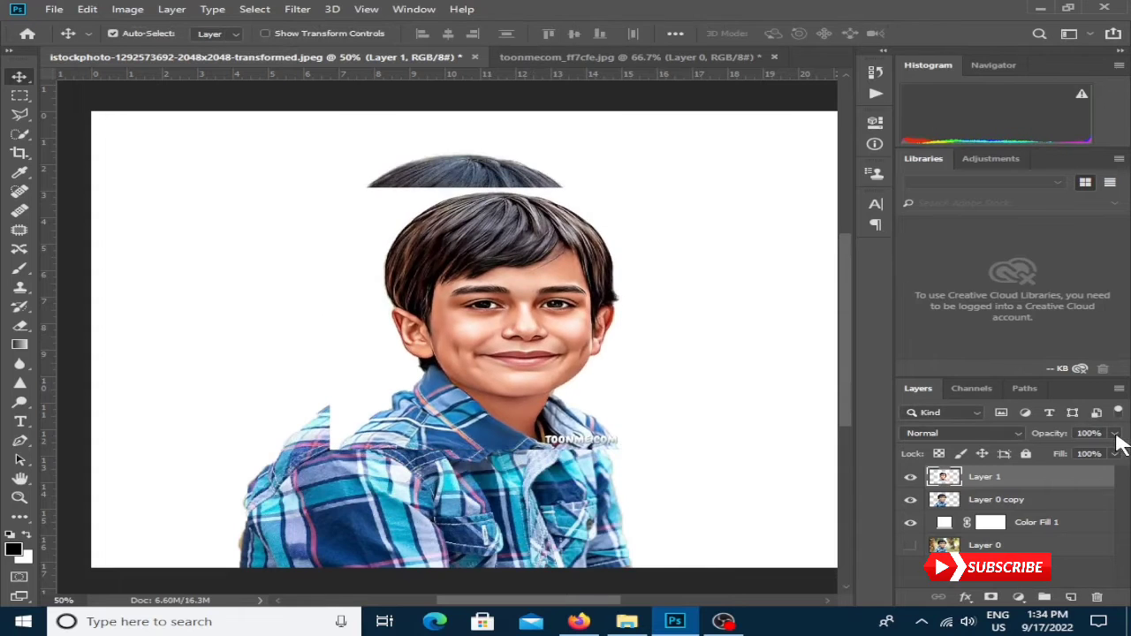
left_click(1115, 434)
left_click_drag(1114, 451, 1089, 454)
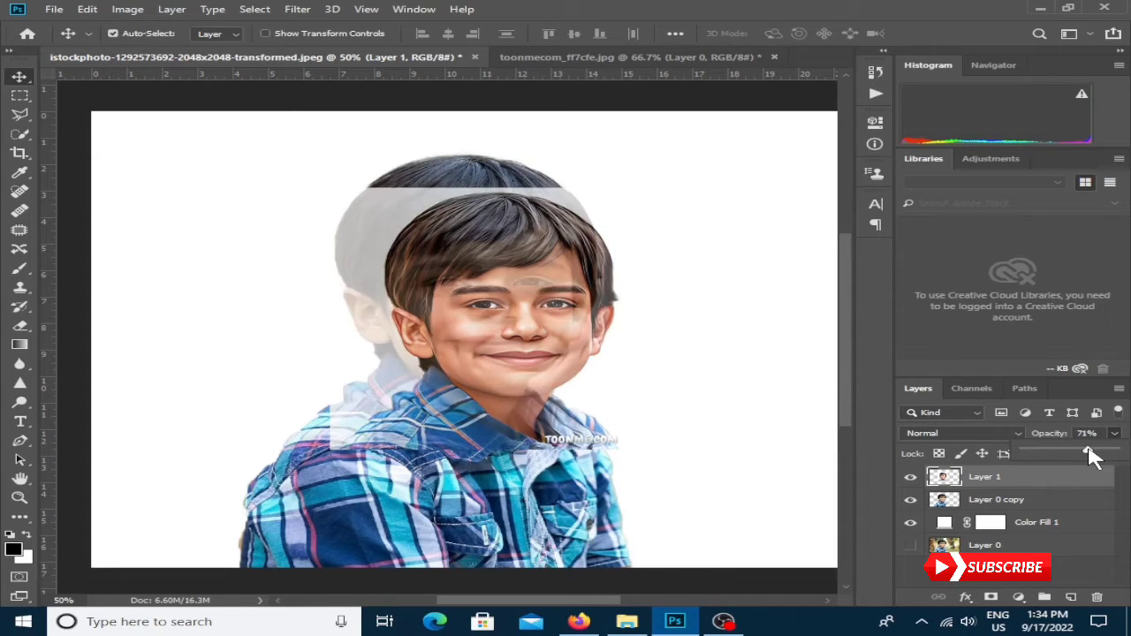
left_click_drag(549, 363, 508, 318)
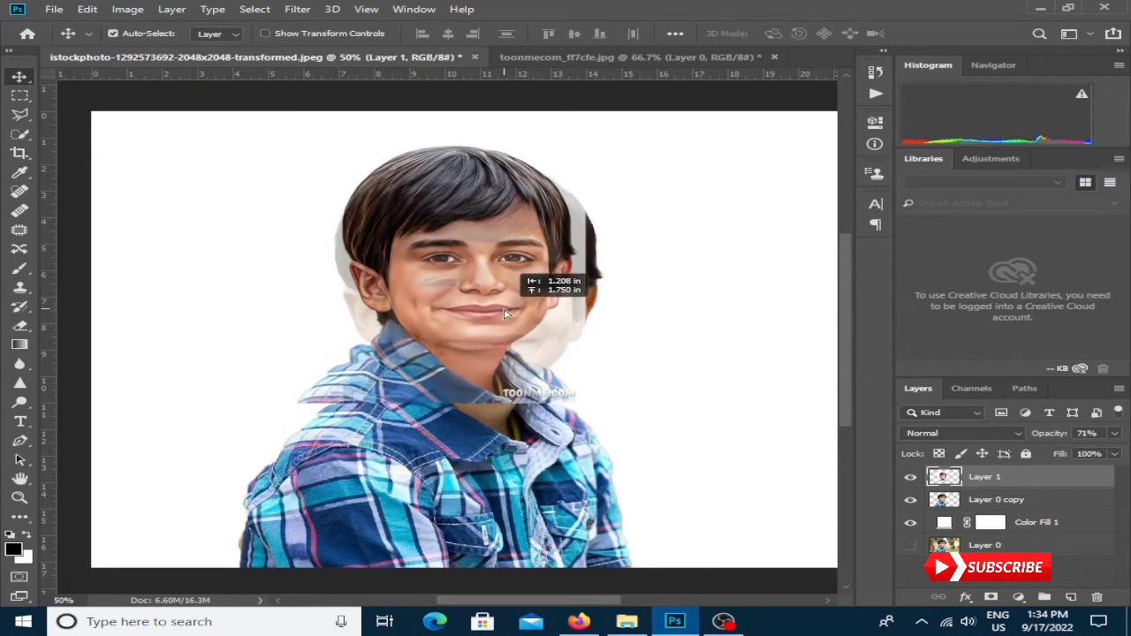
Step: Enlarge the cartoon to 114.32% and fine-tune its position to match the photo's face
key("ctrl+t")
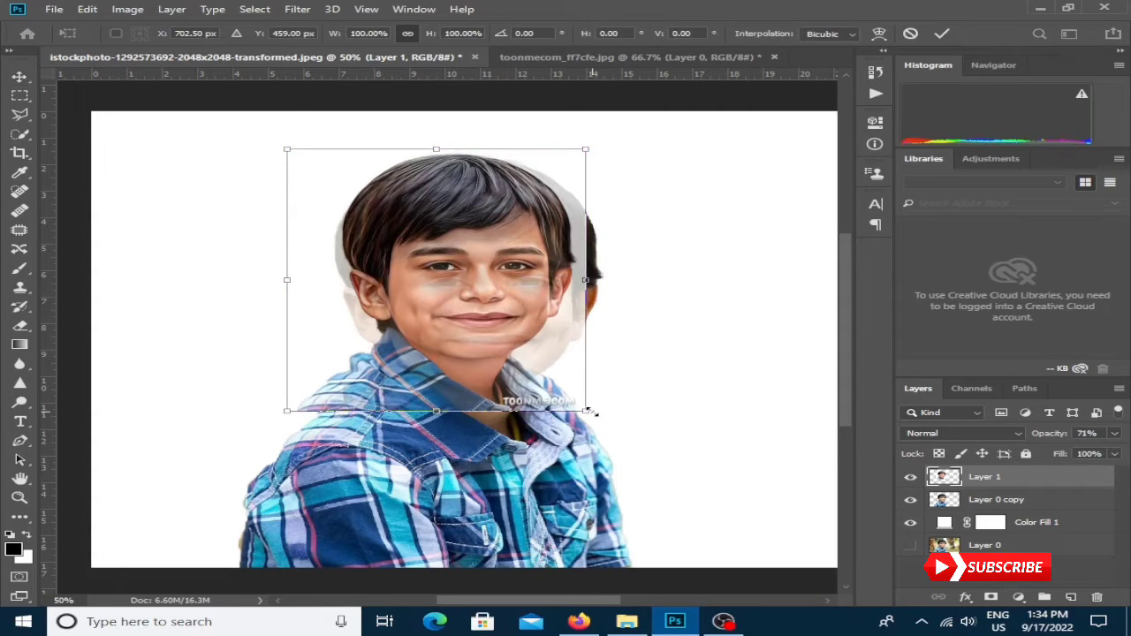
left_click_drag(590, 412, 609, 428)
left_click_drag(510, 332, 520, 353)
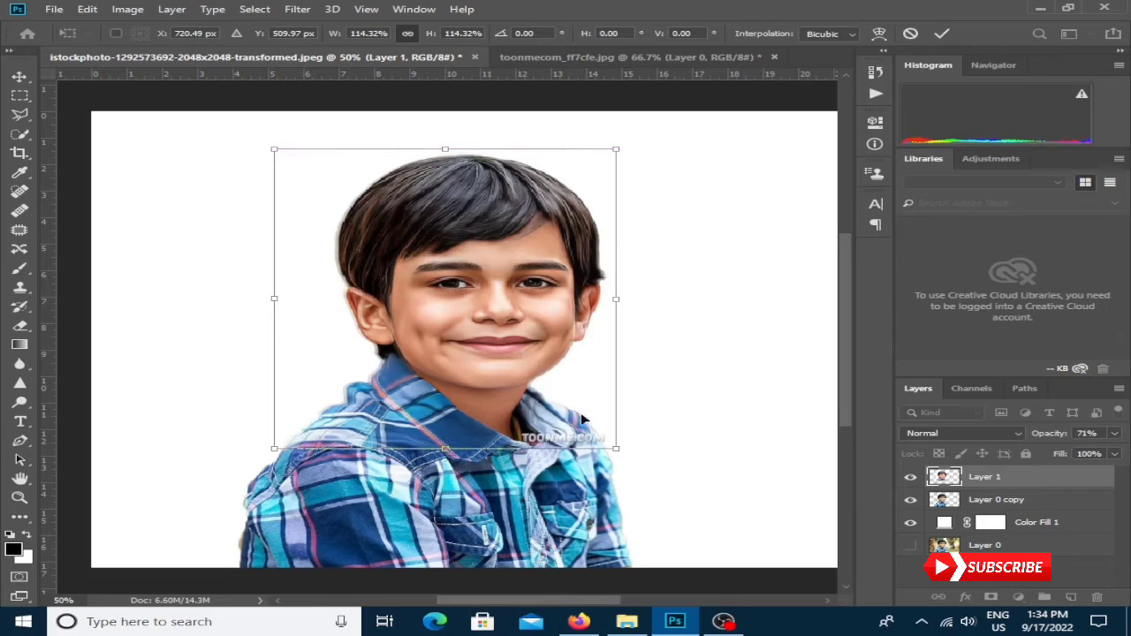
mouse_move(511, 362)
left_mouse_down()
mouse_move(476, 366)
mouse_move(509, 366)
left_mouse_up()
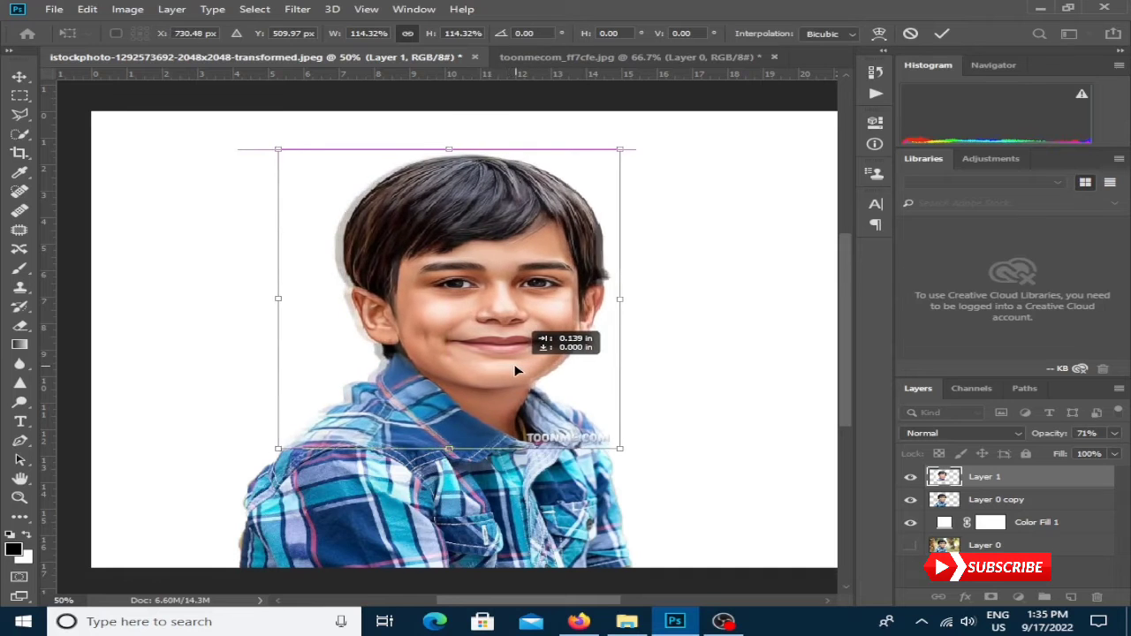
left_click_drag(509, 365, 518, 372)
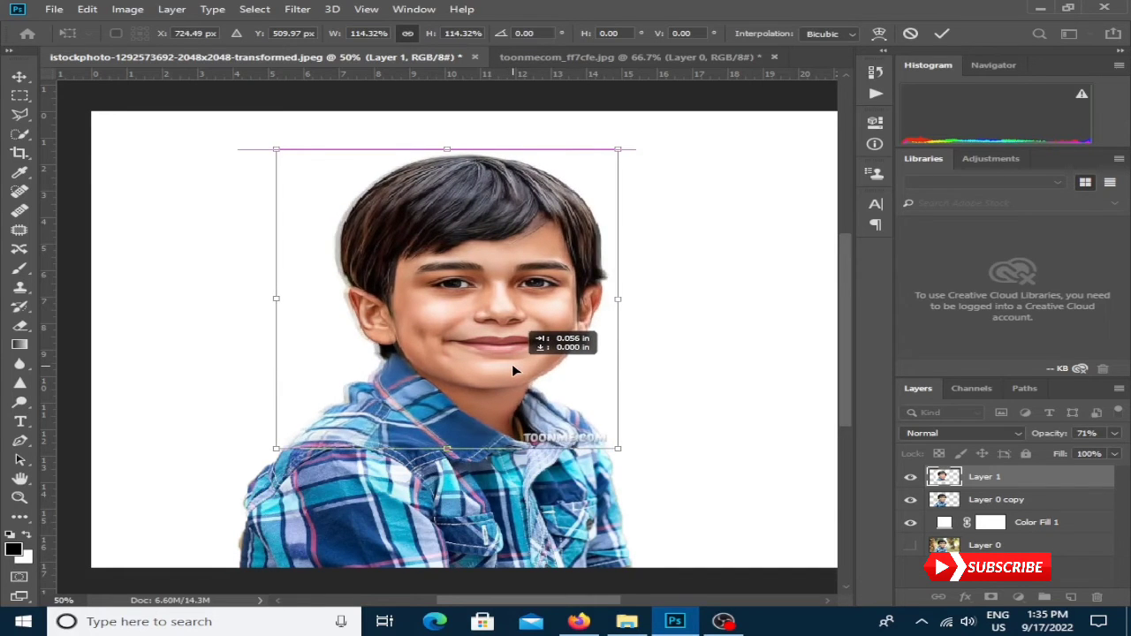
key("Return")
key("z")
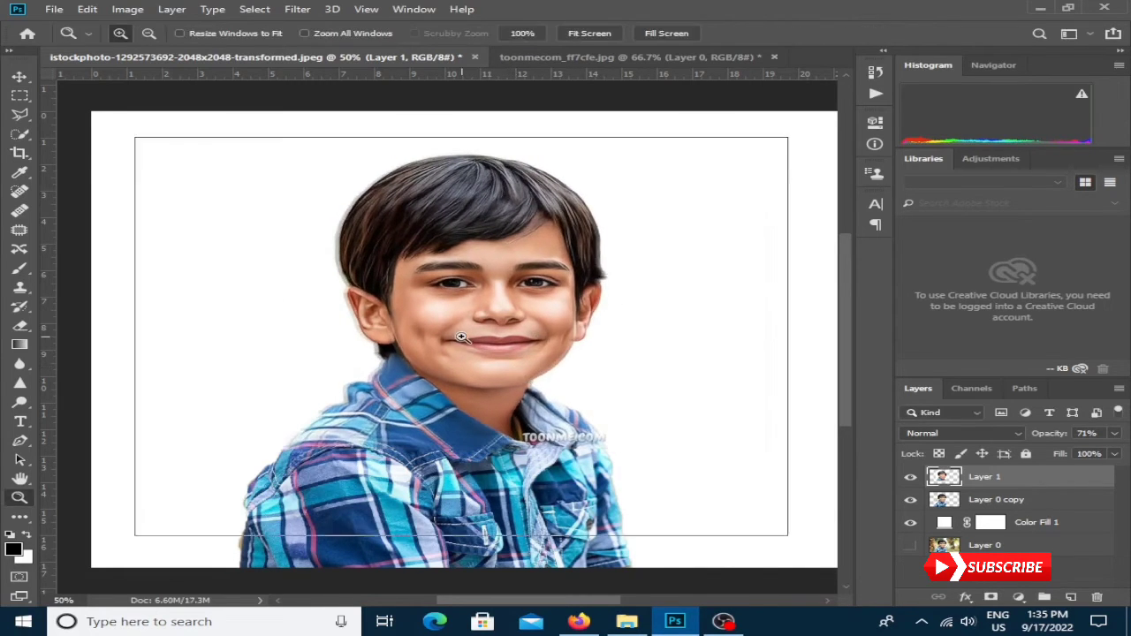
left_click(508, 341)
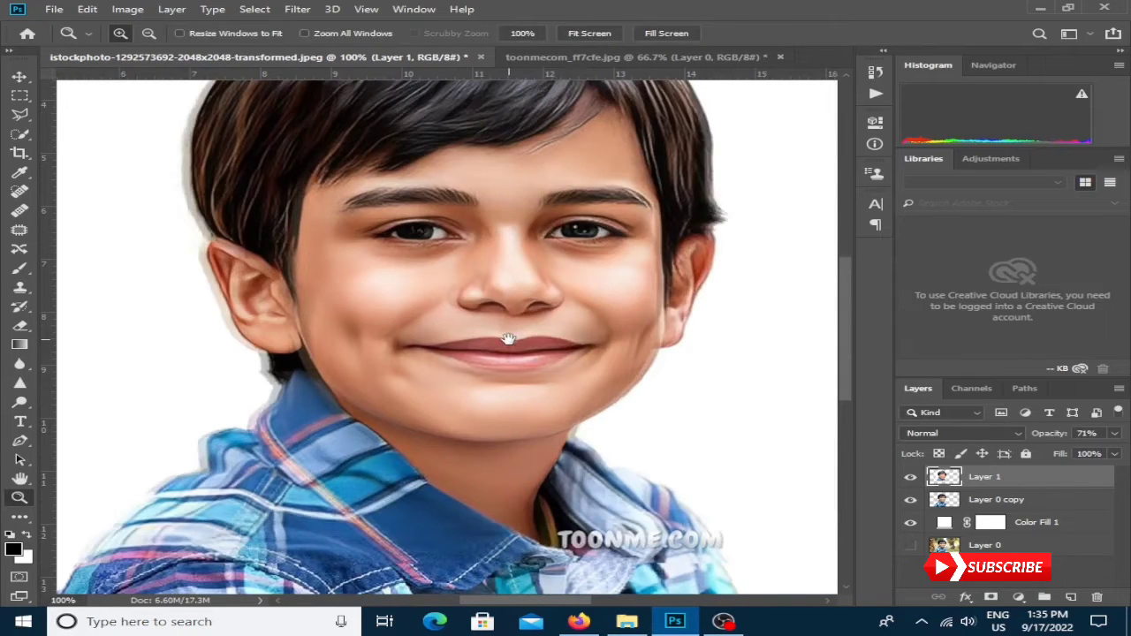
left_click(508, 338)
left_click(524, 352, "alt")
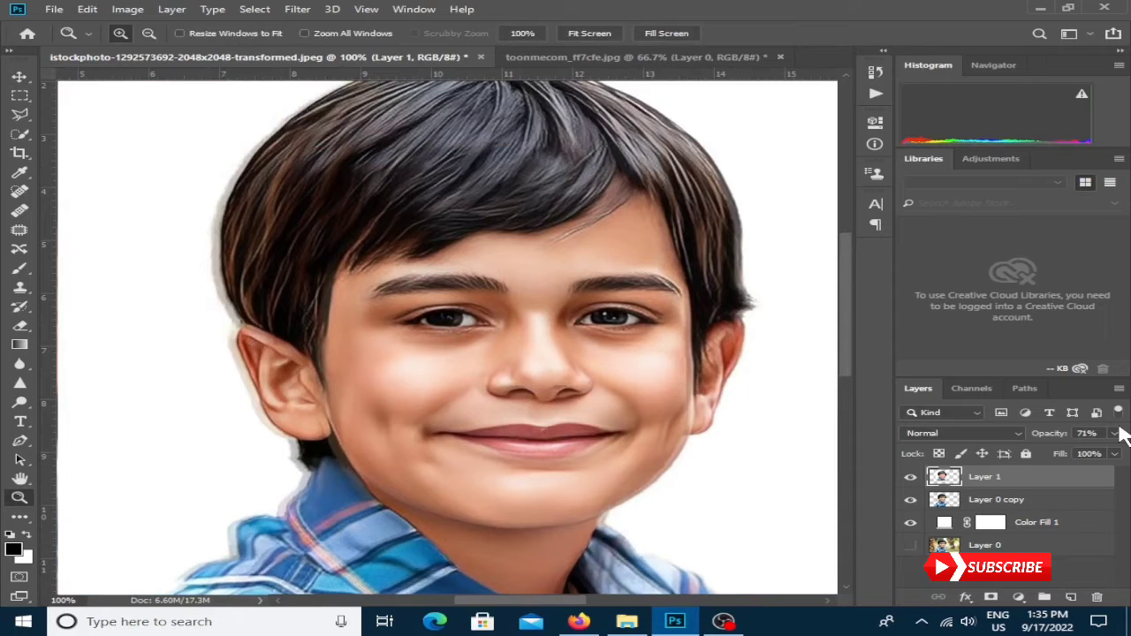
left_click(1115, 433)
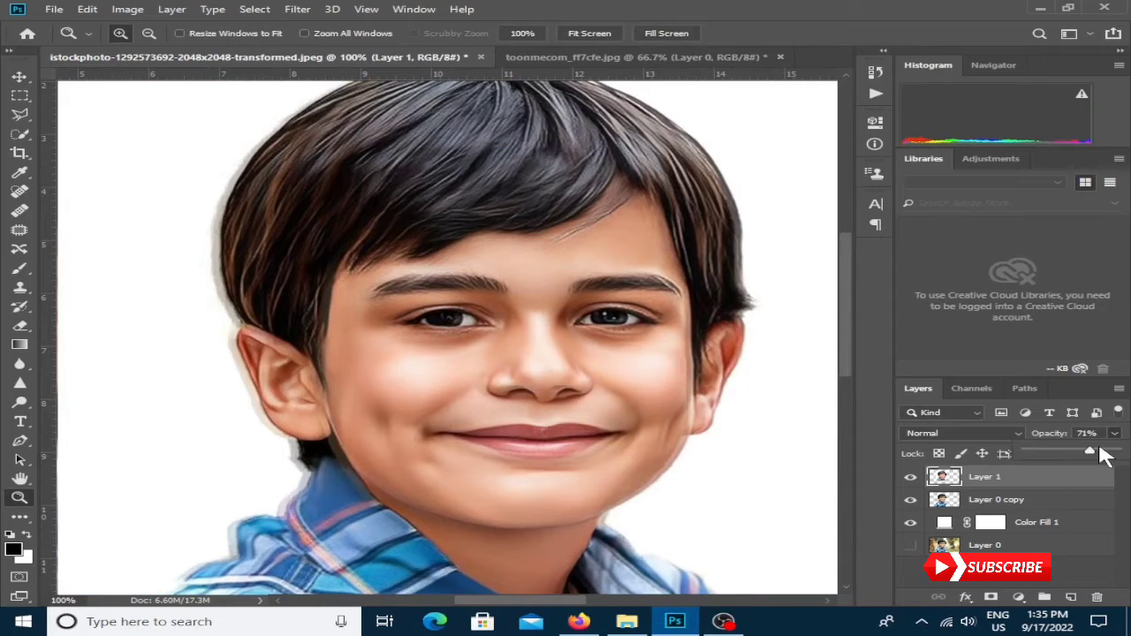
left_click_drag(1092, 453, 1049, 451)
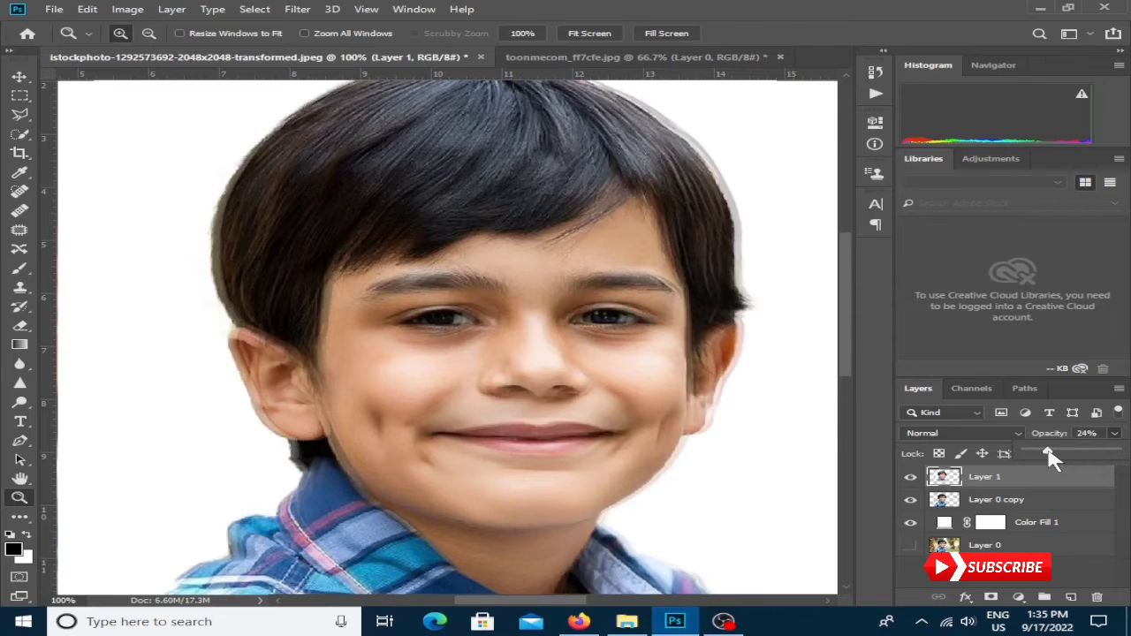
mouse_move(1050, 455)
left_mouse_down()
mouse_move(1093, 460)
mouse_move(1072, 453)
left_mouse_up()
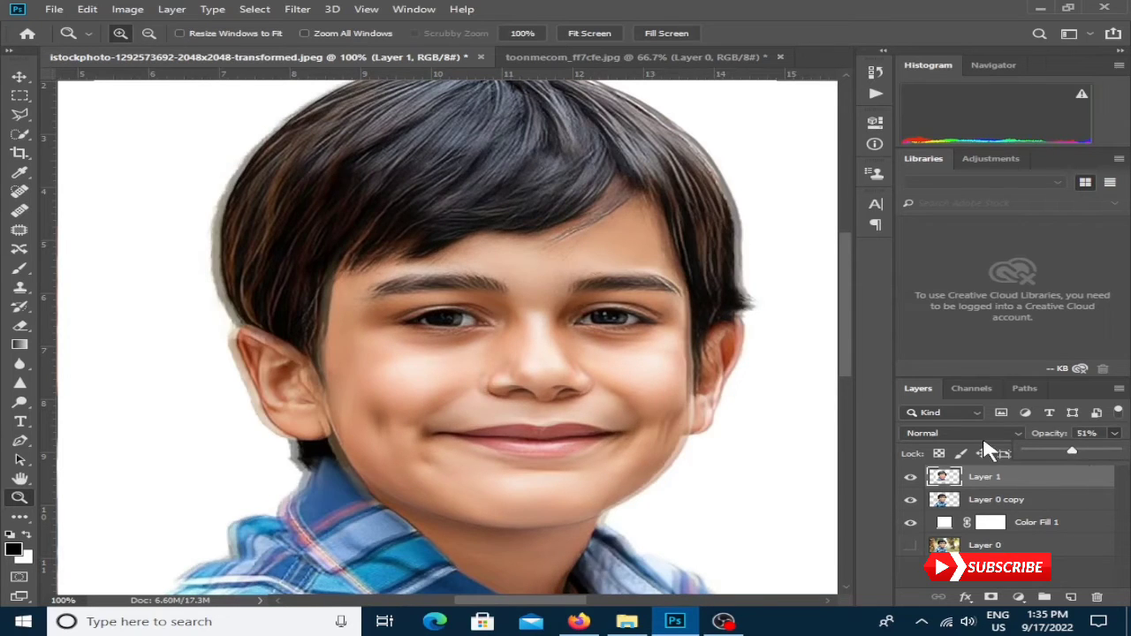
mouse_move(629, 354)
left_mouse_down()
mouse_move(651, 357)
mouse_move(1030, 626)
left_mouse_up()
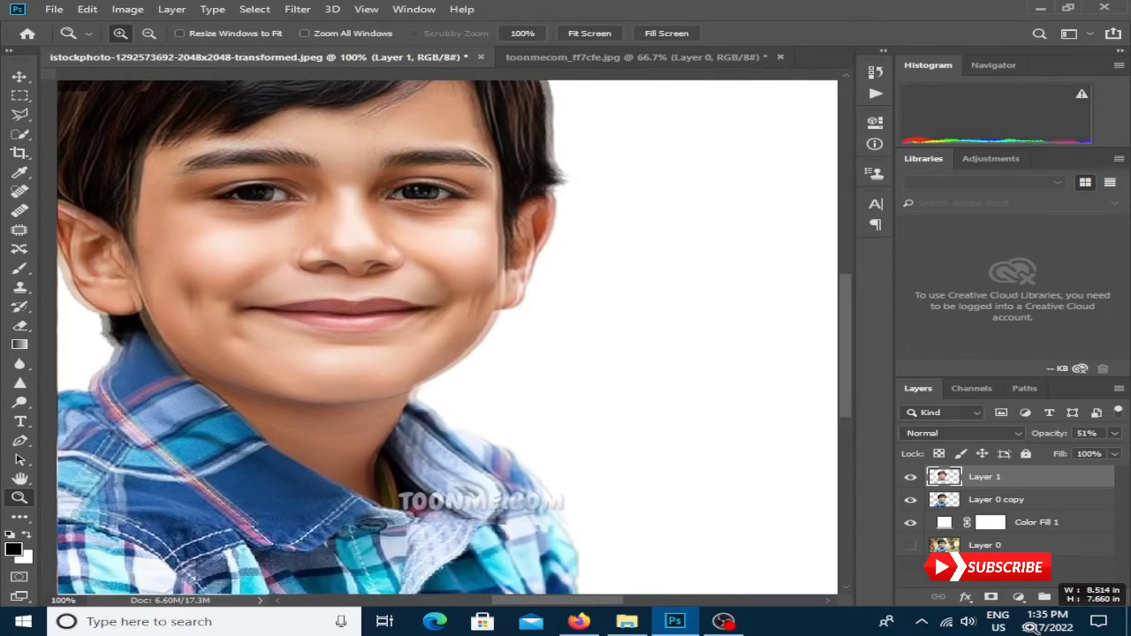
left_click_drag(1057, 579, 1056, 579)
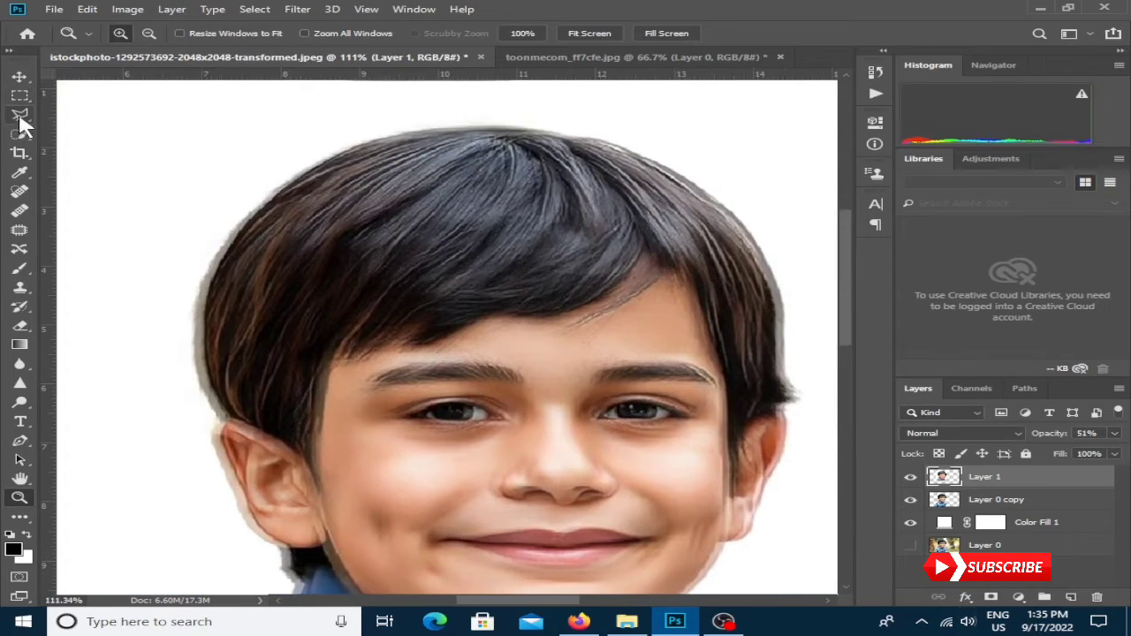
left_click(18, 79)
left_click_drag(456, 337, 445, 340)
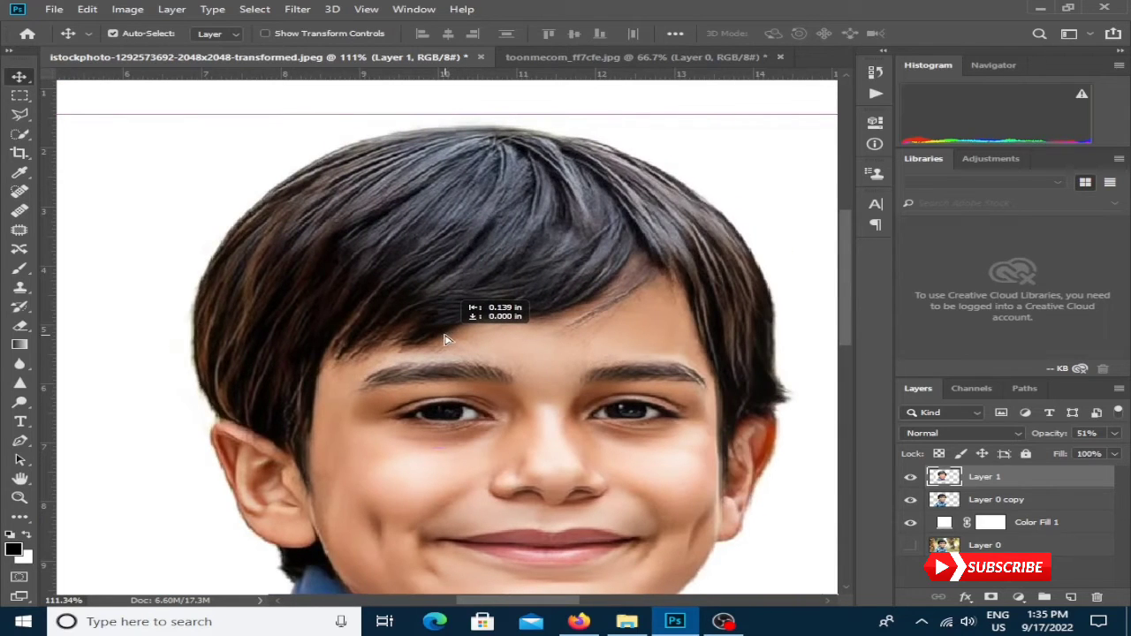
left_click_drag(591, 435, 560, 260)
key("z")
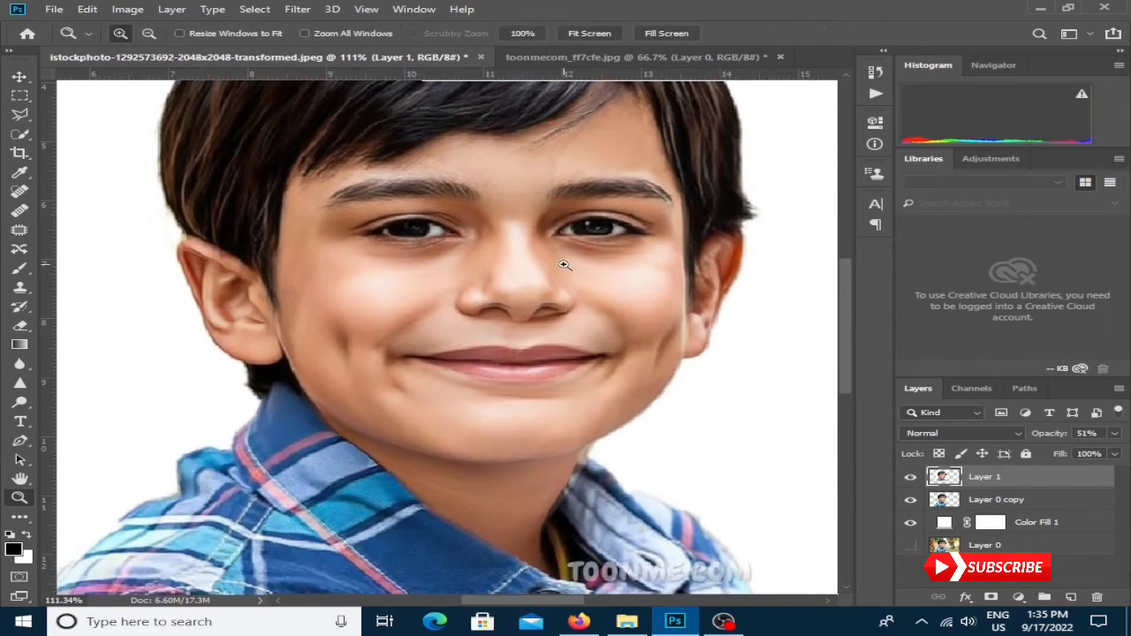
left_click(571, 313, "alt")
left_click(567, 311, "alt")
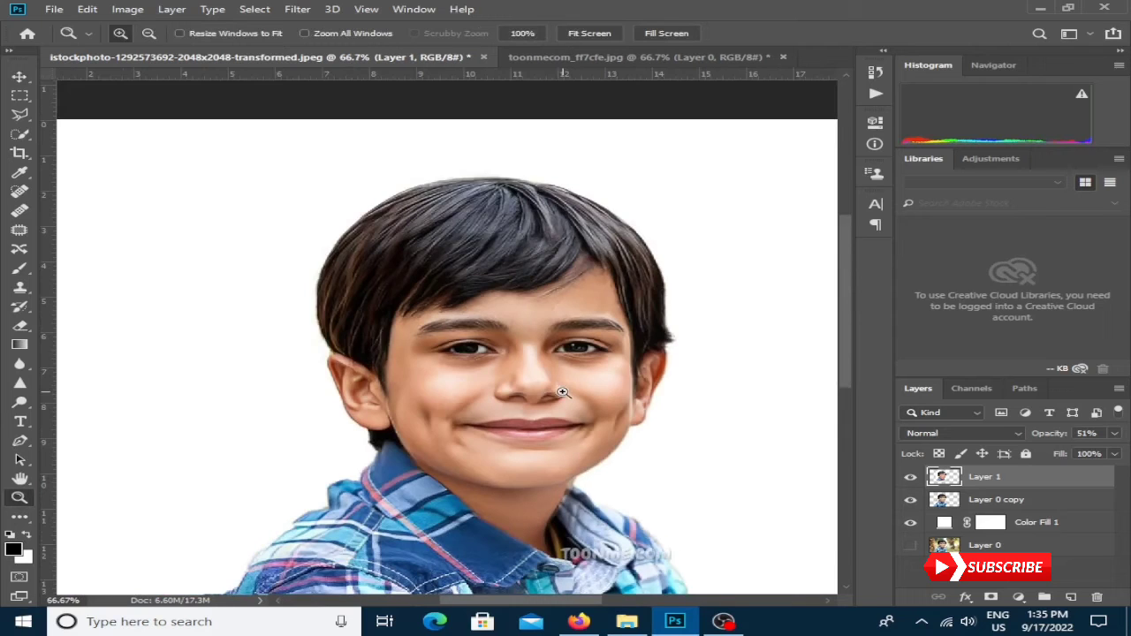
left_click(563, 392, "alt")
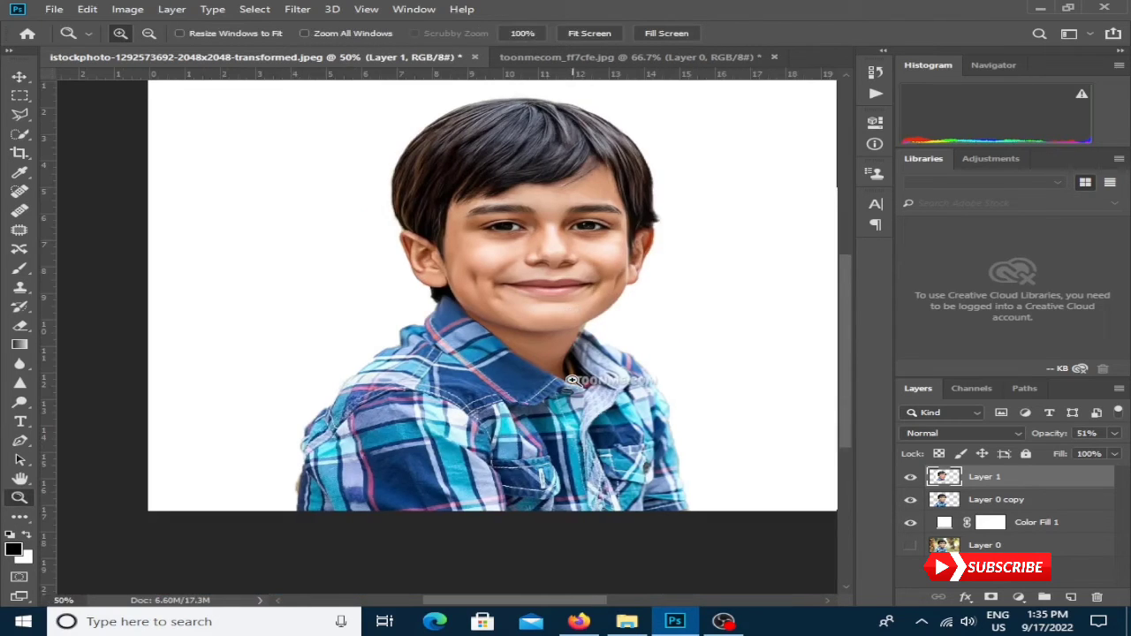
left_click(572, 380, "alt")
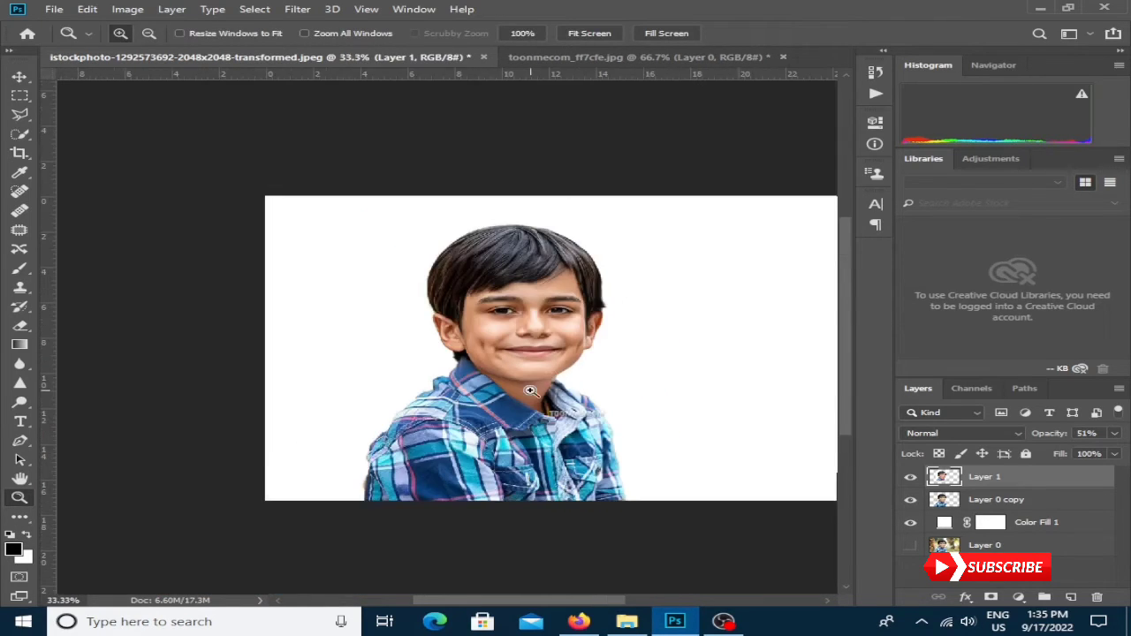
left_click(531, 391)
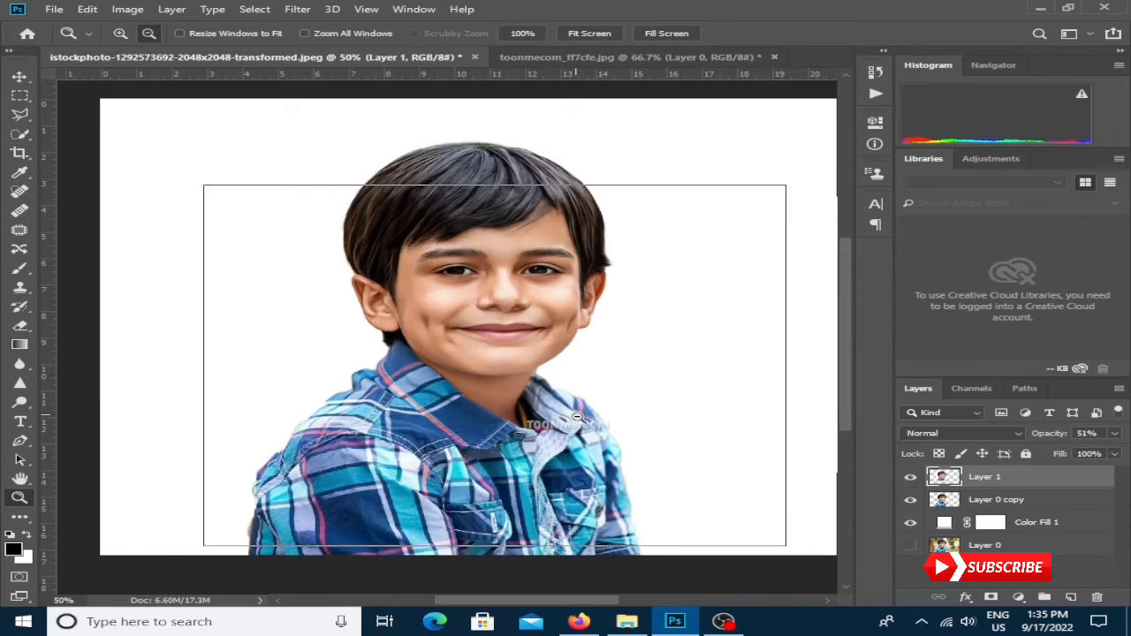
left_click(526, 403, "alt")
key("ctrl+r")
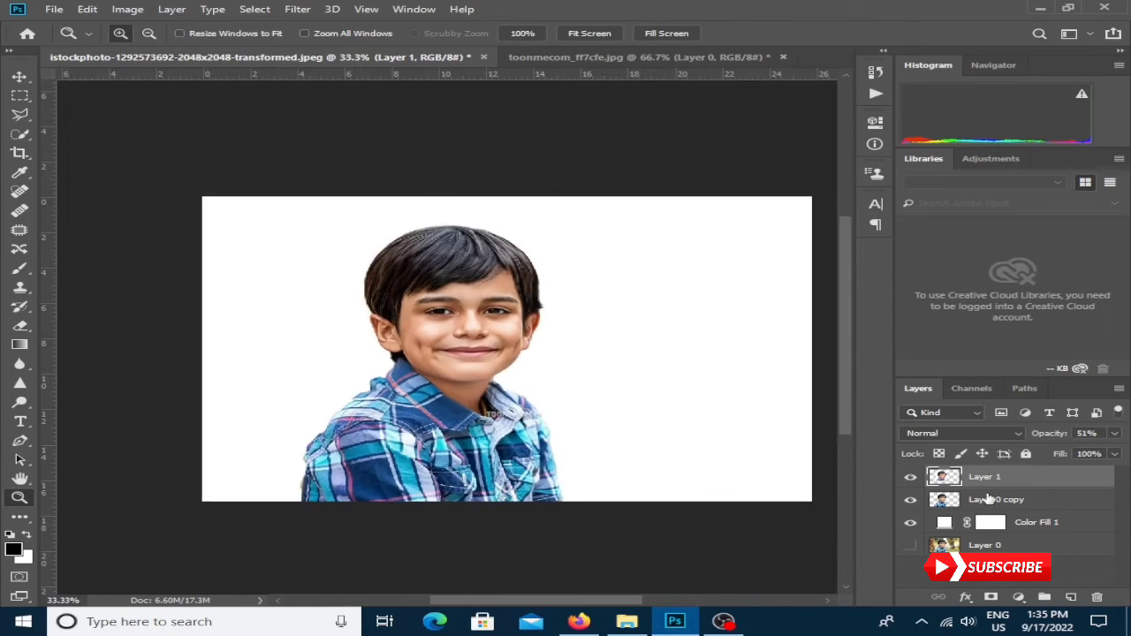
Step: Add layer masks to Layer 0 copy and Layer 1, then switch to the Brush tool
left_click(989, 500)
left_click(992, 597)
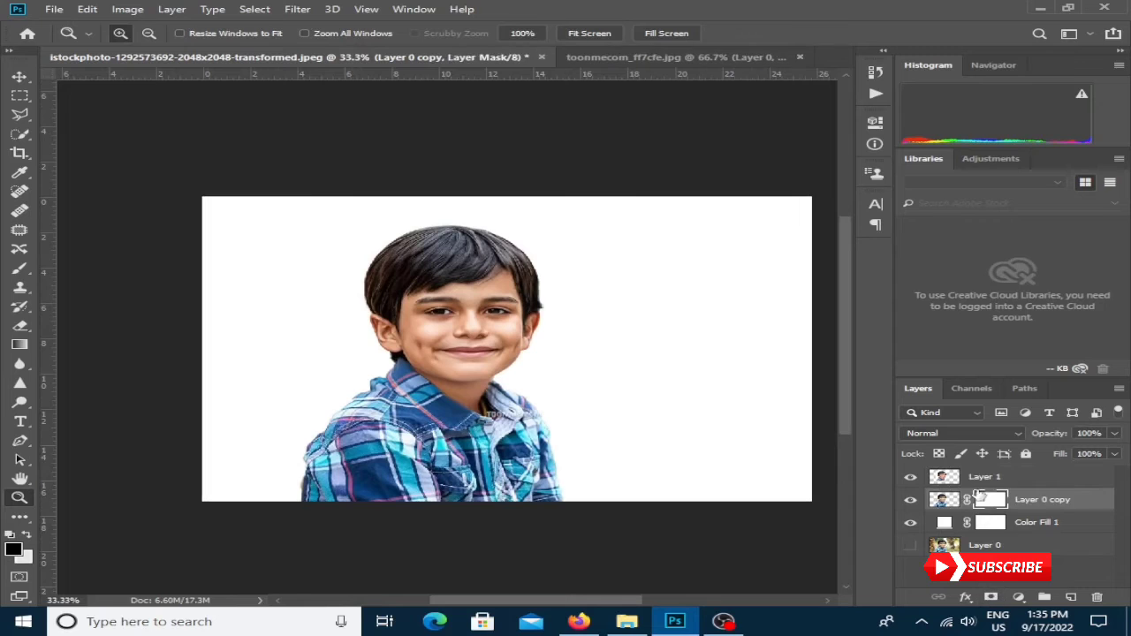
left_click(986, 477)
left_click(992, 598)
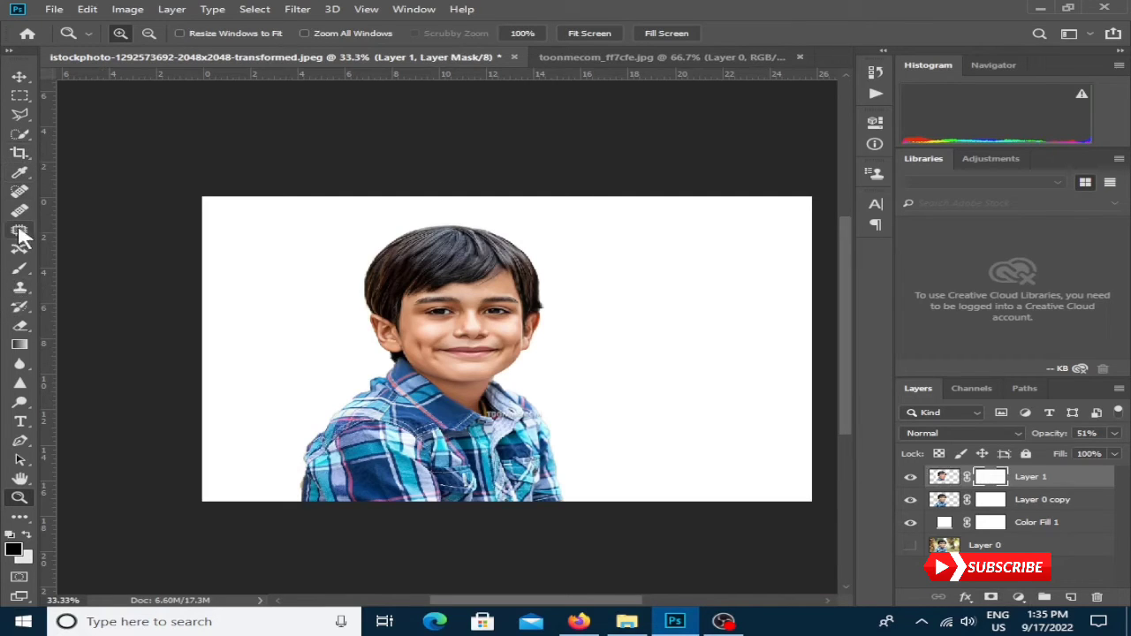
left_click(23, 273)
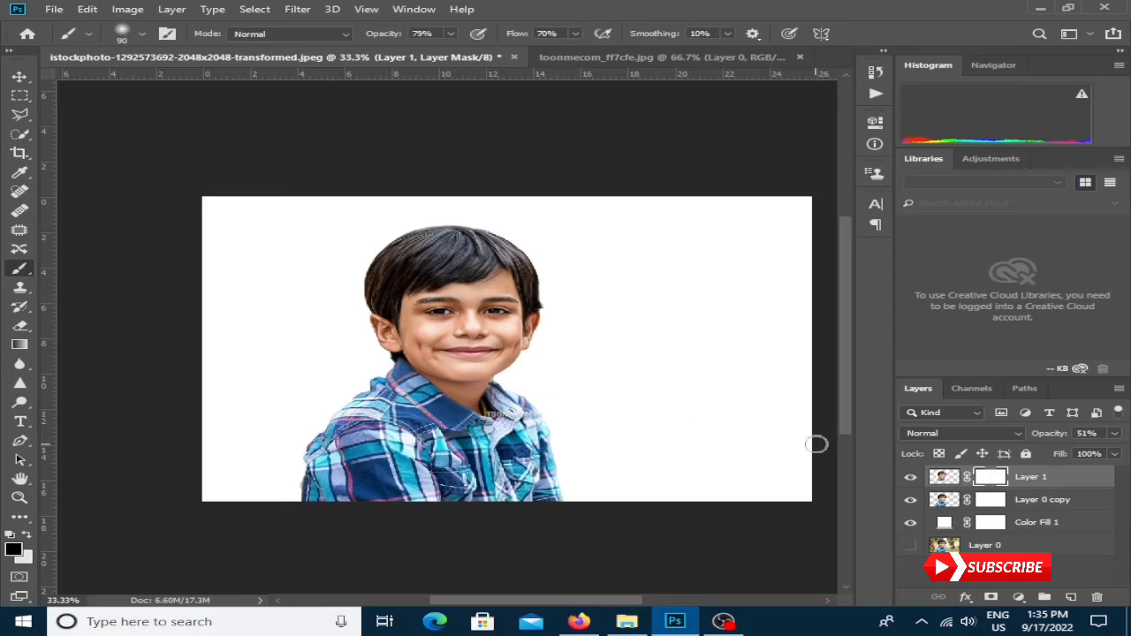
Step: Redo Layer 1's white layer mask and target Layer 0 copy's mask
left_click(991, 500)
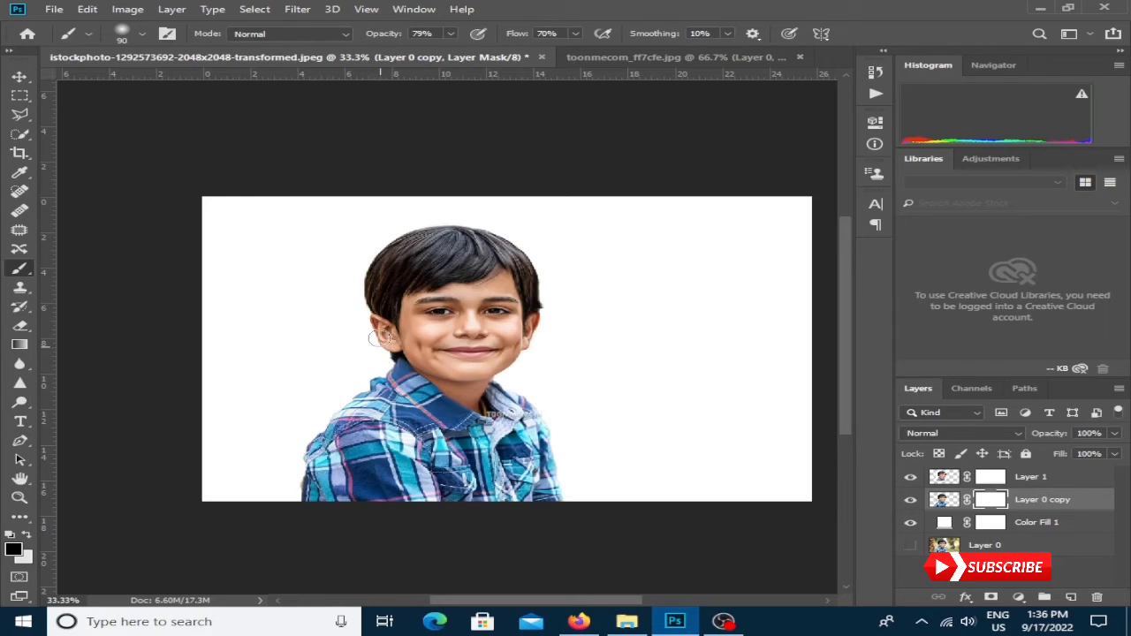
key("ctrl+z")
left_click(987, 482)
left_click(991, 598)
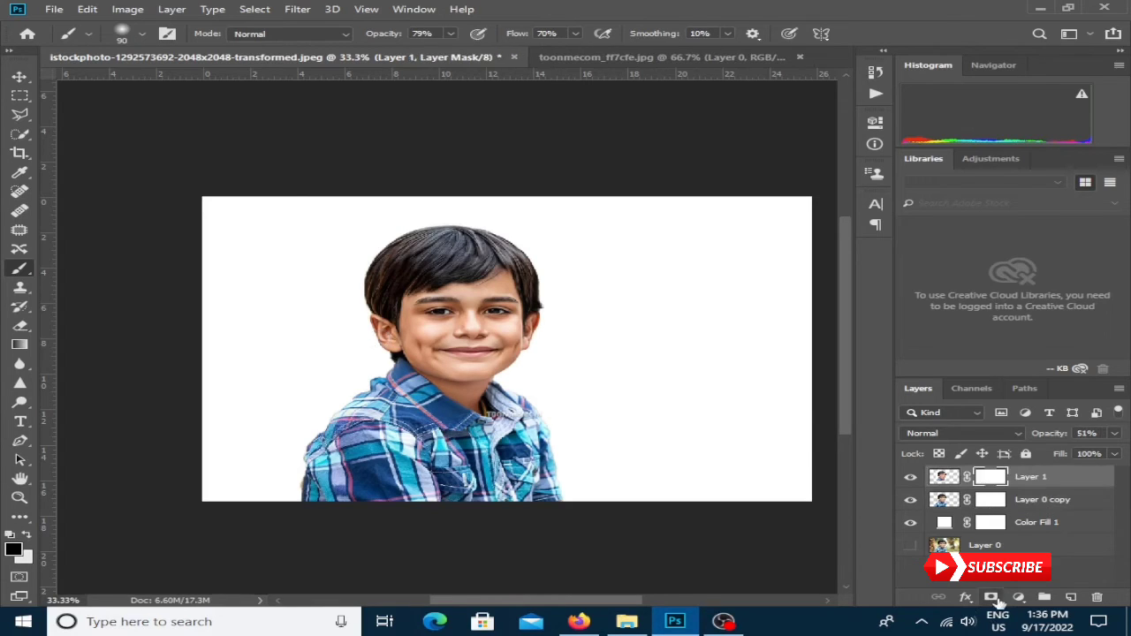
left_click(987, 500)
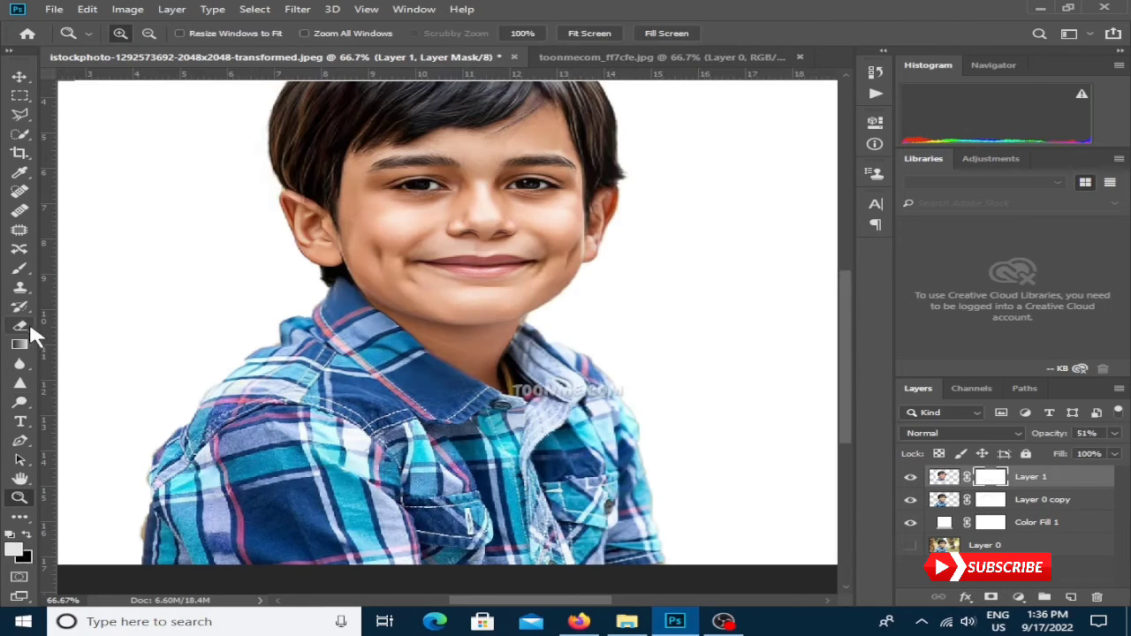
Step: Paint black on Layer 1's mask over the TOONME watermark, right collar and shirt edge
left_click(19, 269)
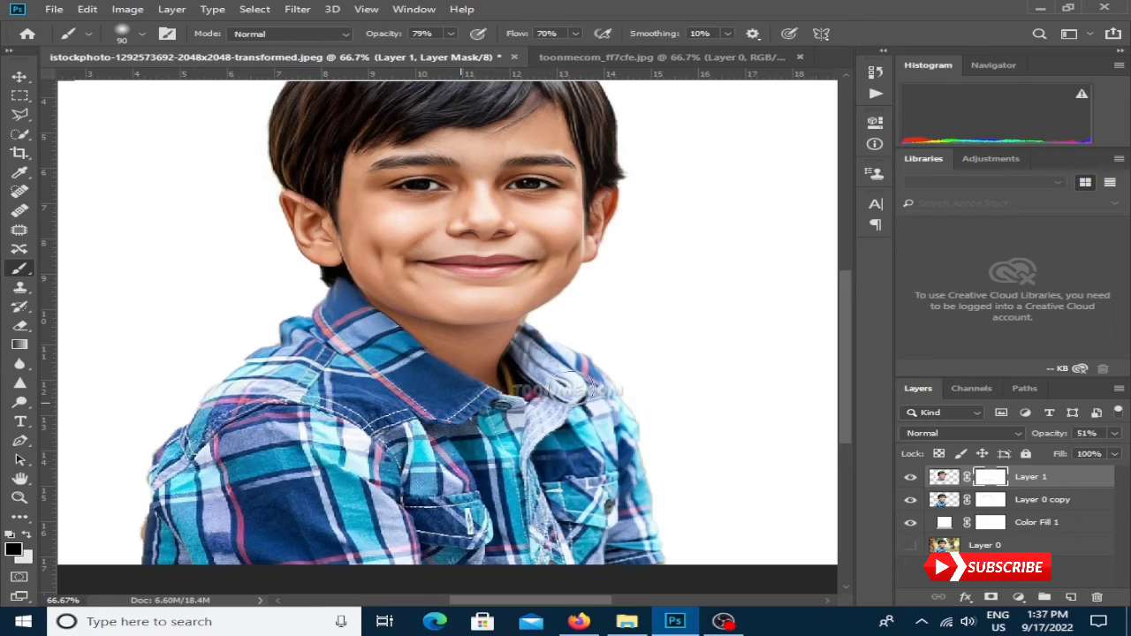
left_click_drag(566, 389, 586, 389)
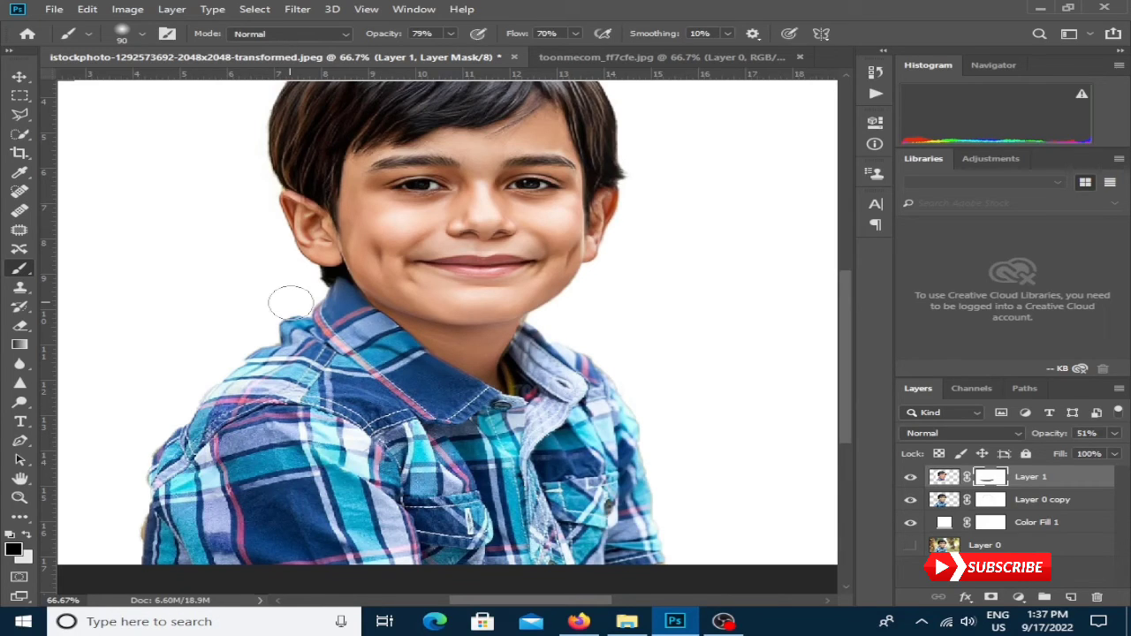
left_click_drag(531, 334, 569, 360)
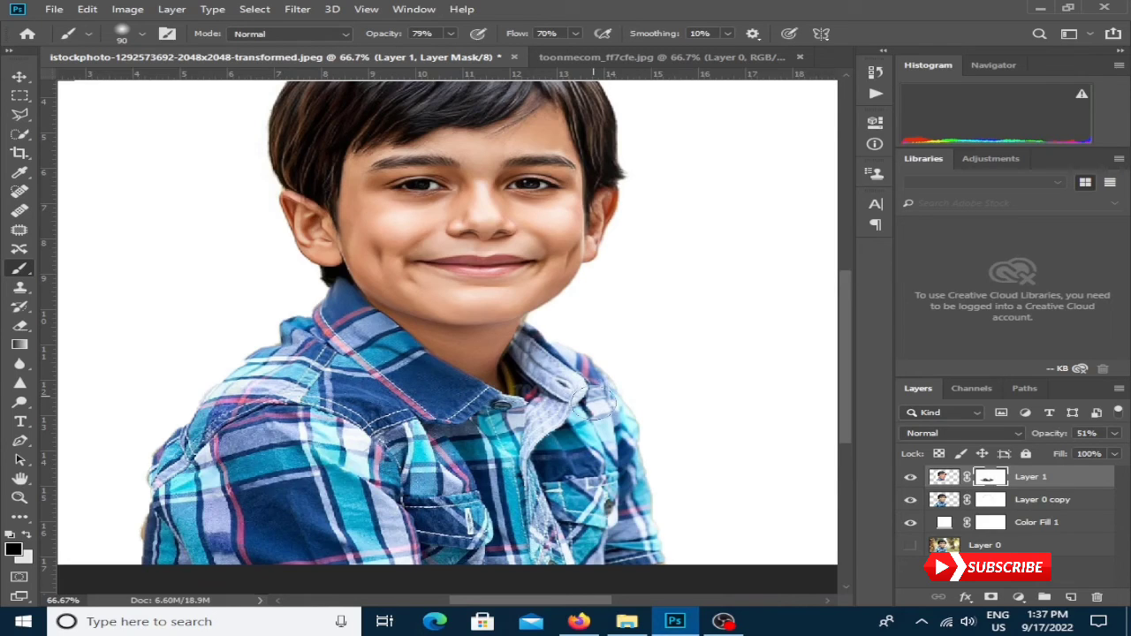
left_click_drag(592, 398, 667, 503)
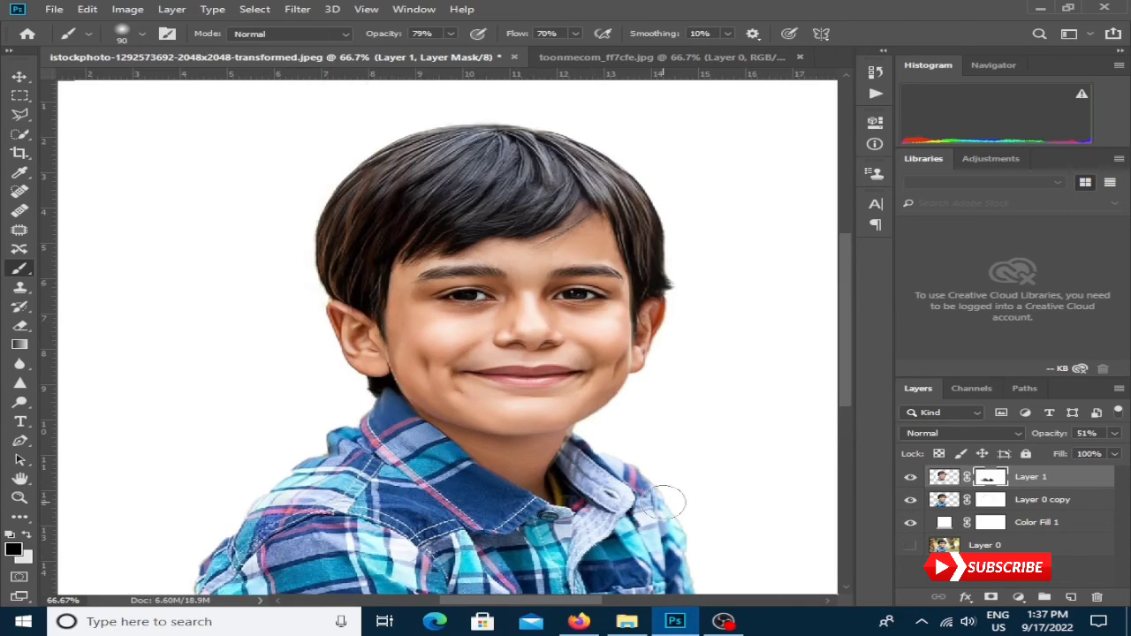
Step: Fade the shirt's left shoulder by painting on Layer 0 copy's mask
key("alt+bracketleft")
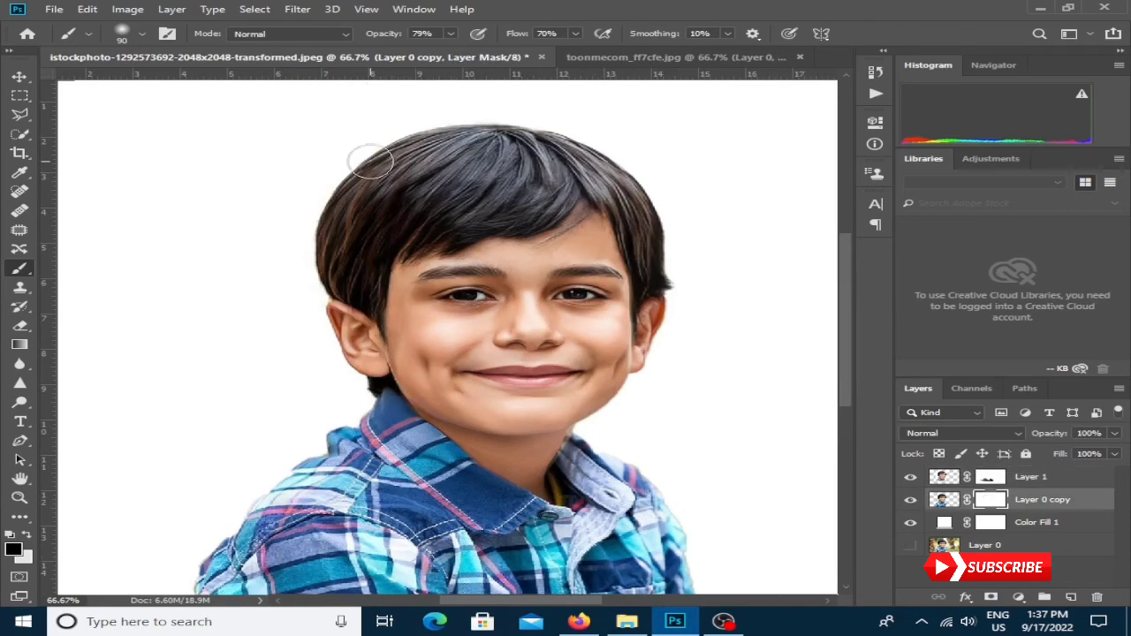
left_click_drag(370, 161, 314, 237)
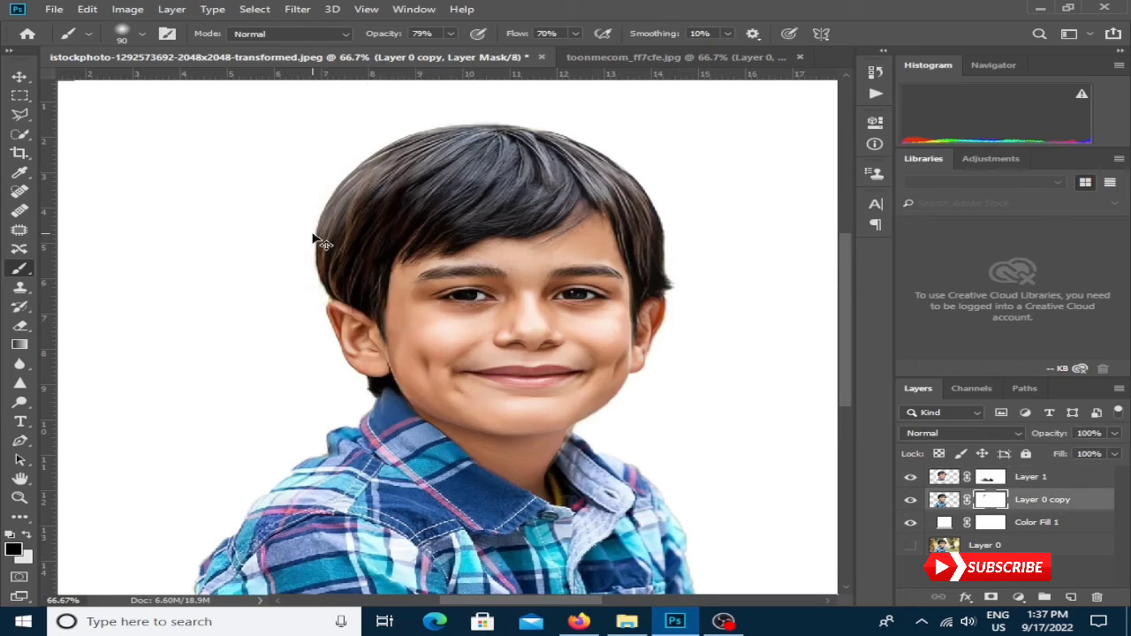
key("ctrl+z")
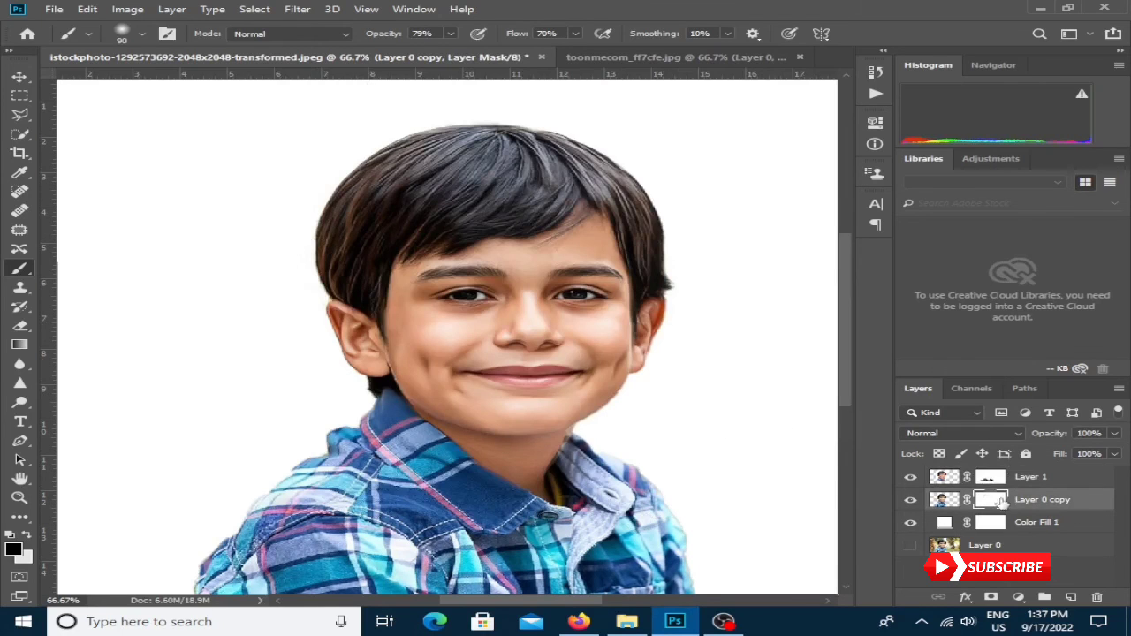
left_click(946, 501)
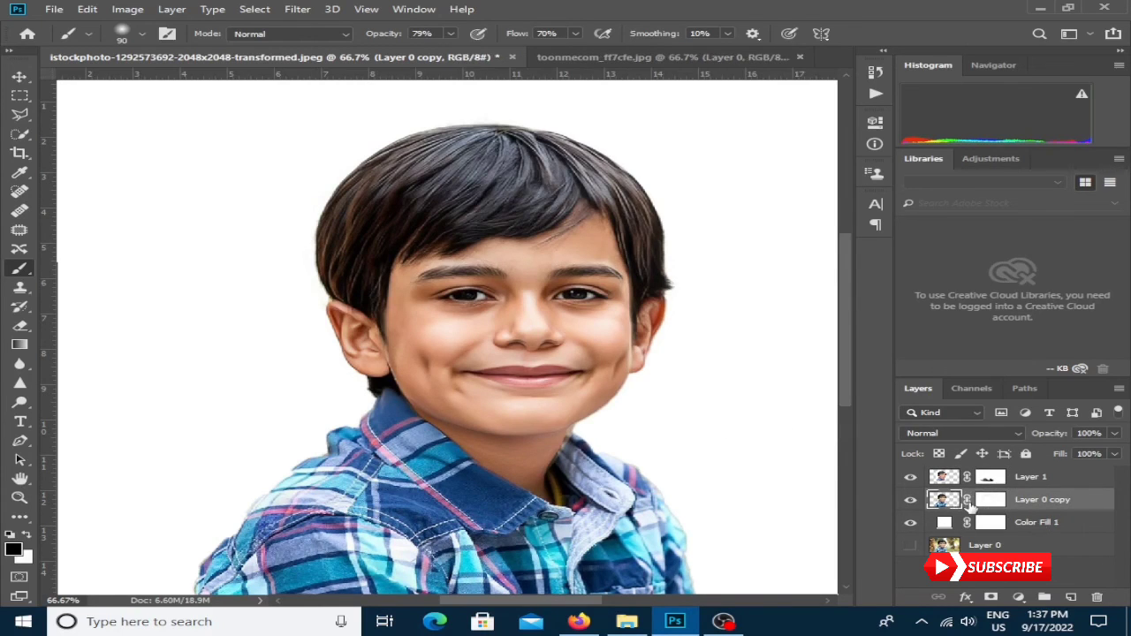
left_click(983, 502)
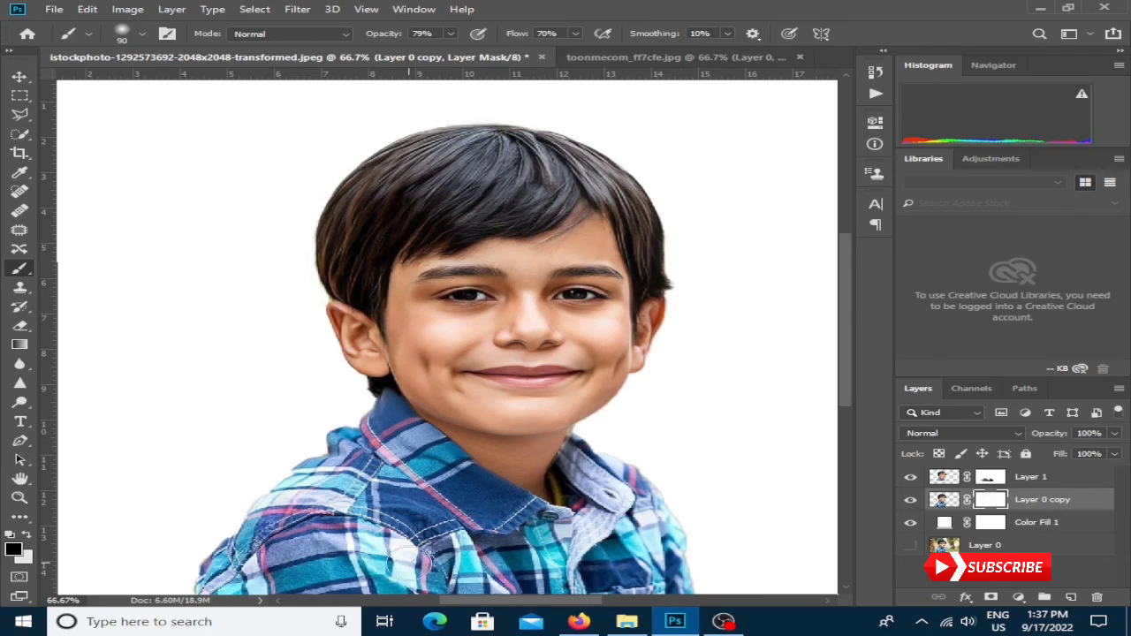
left_click_drag(235, 480, 264, 468)
Step: Zoom out to the whole image and group Layer 1 and Layer 0 copy into Group 1
key("z")
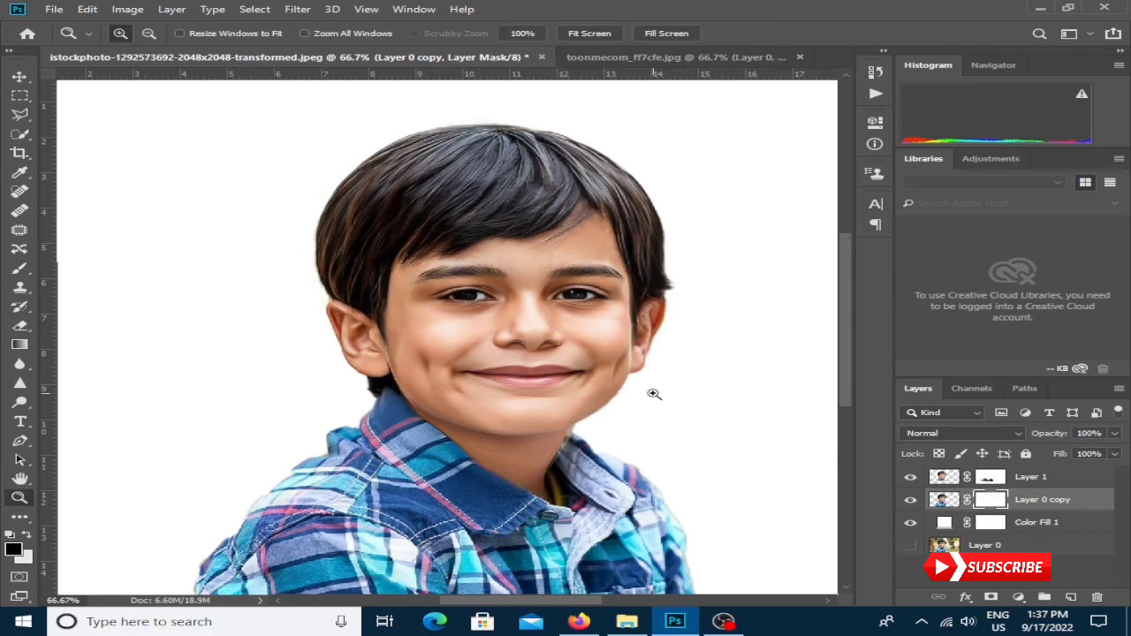
left_click(651, 393, "alt")
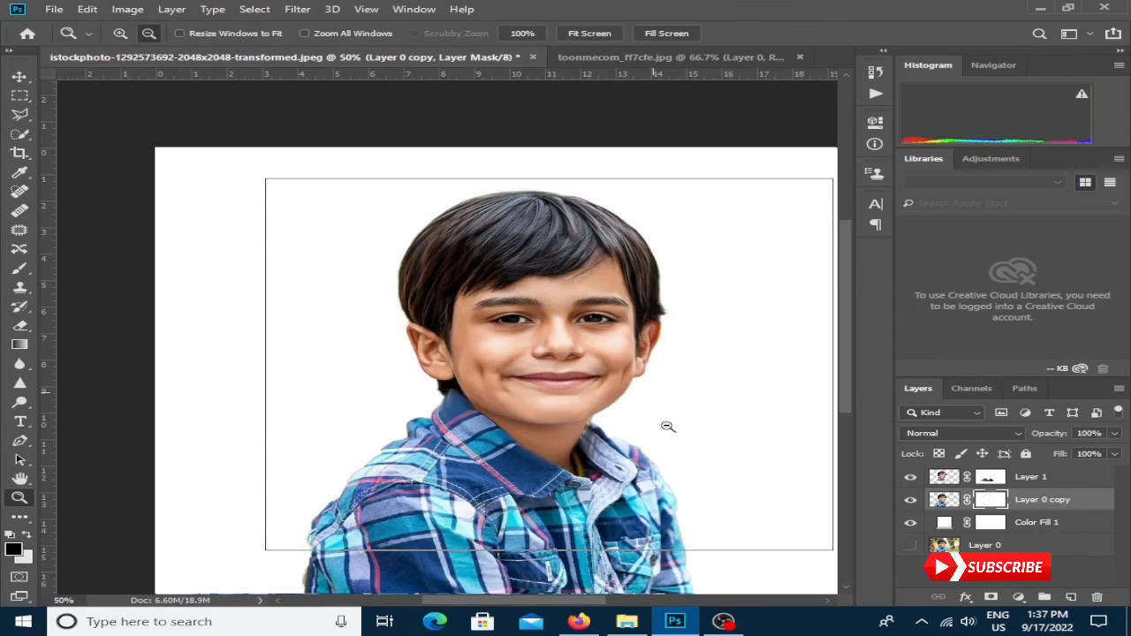
left_click(668, 426, "alt")
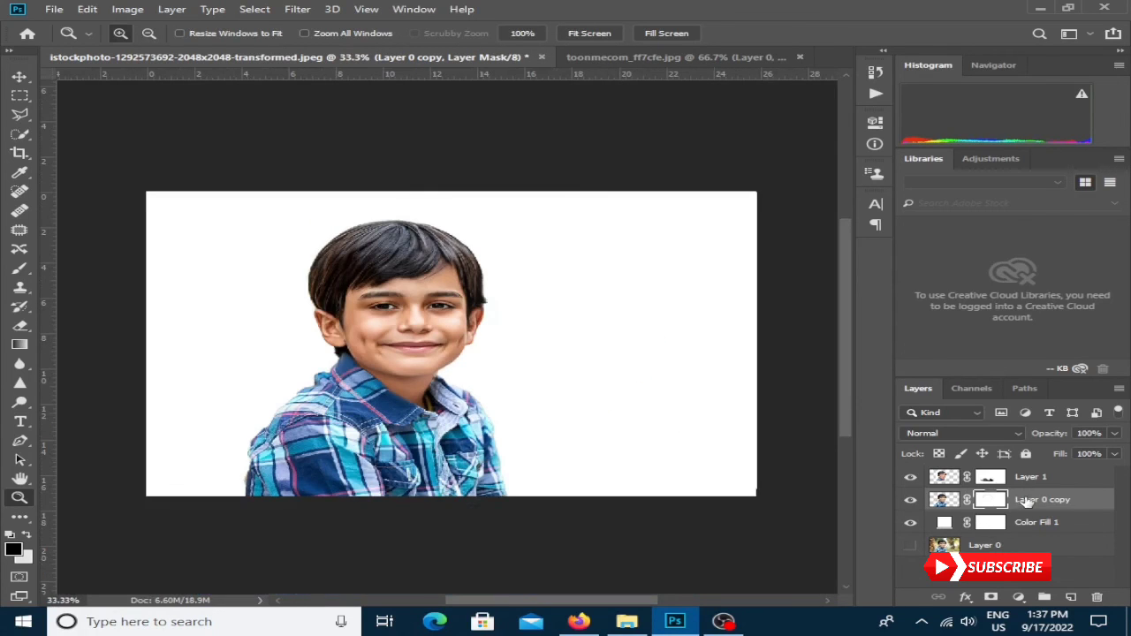
left_click(1063, 479, "shift")
key("ctrl+g")
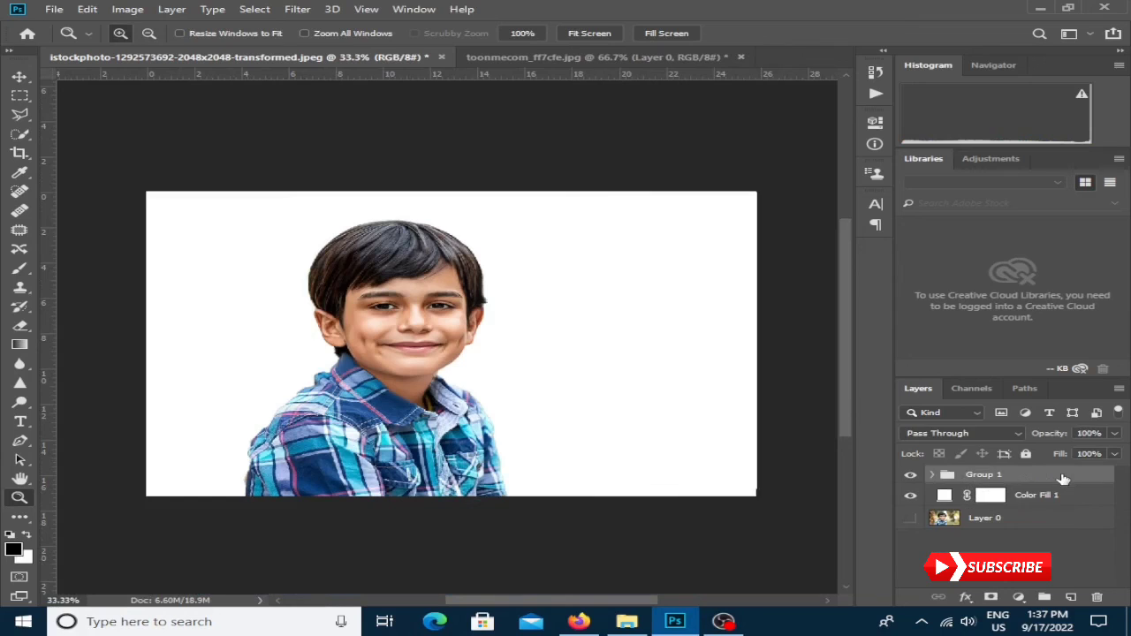